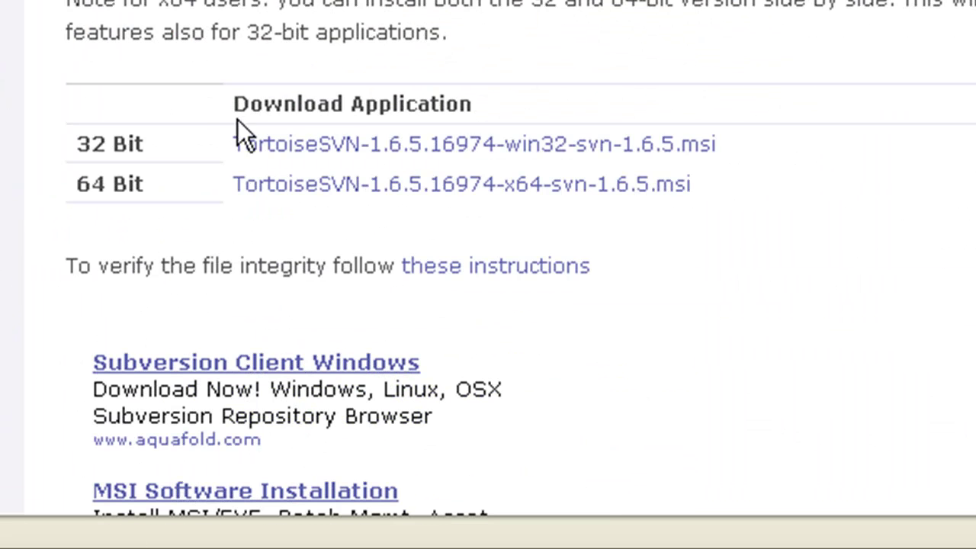
- Launch the downloaded TortoiseSVN-1.6.5.16974-win32-svn-1.6.5.msi installer and allow it to run
drag(330, 471, 382, 462)
drag(392, 90, 491, 79)
click(481, 115)
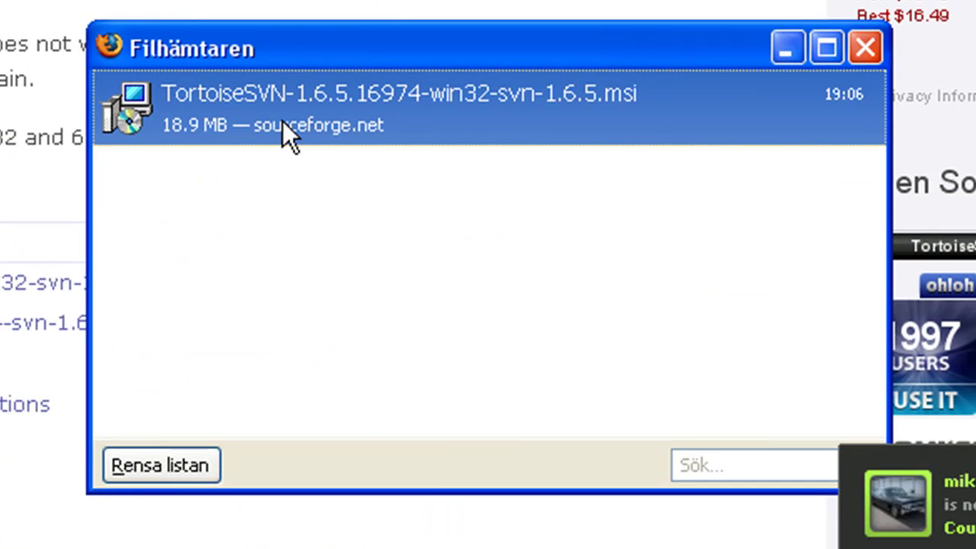
double_click(214, 122)
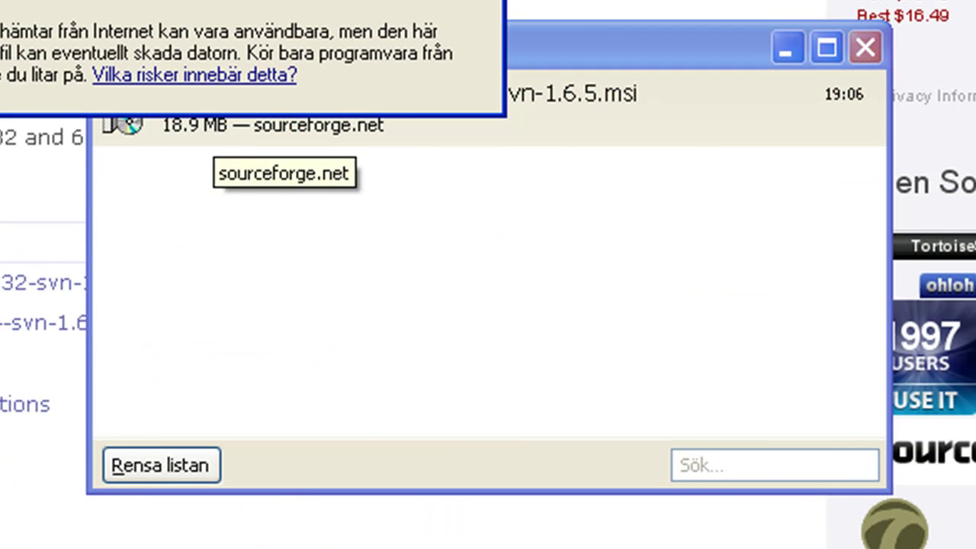
key(Return)
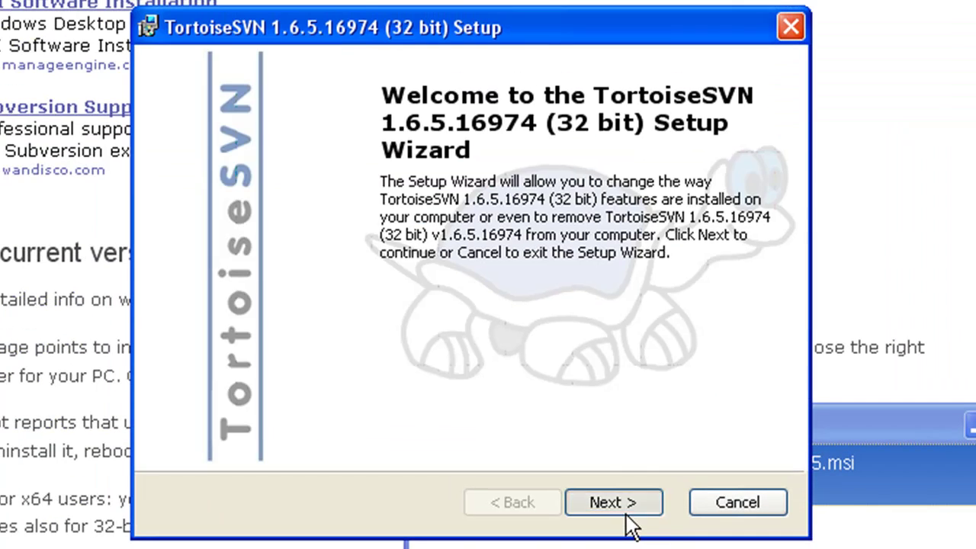
- Choose to modify the TortoiseSVN installation and check the disk space requirements of its features
click(366, 151)
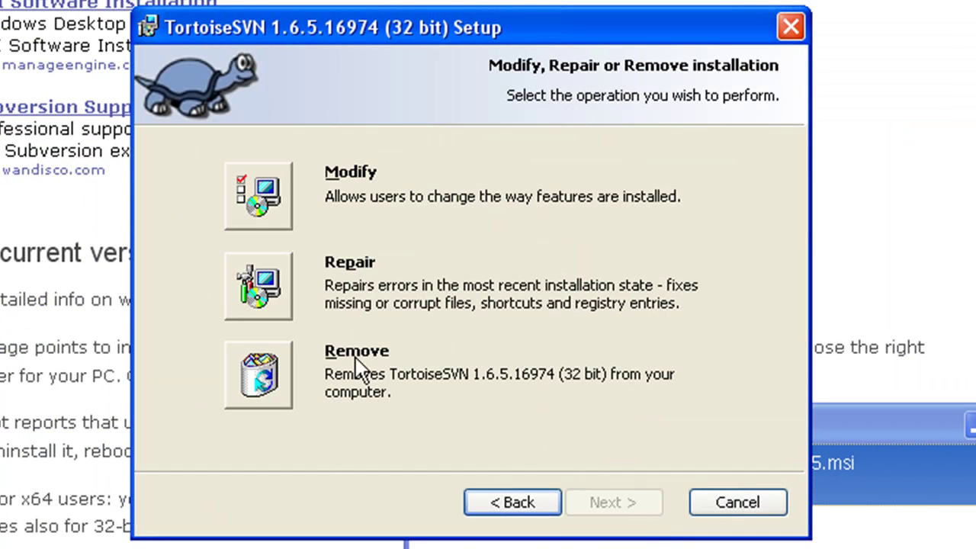
click(256, 186)
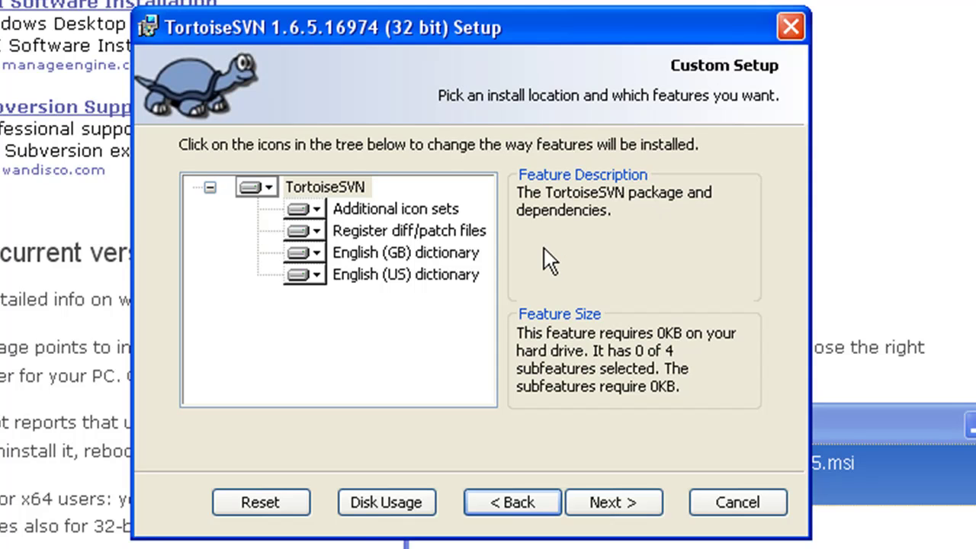
click(376, 525)
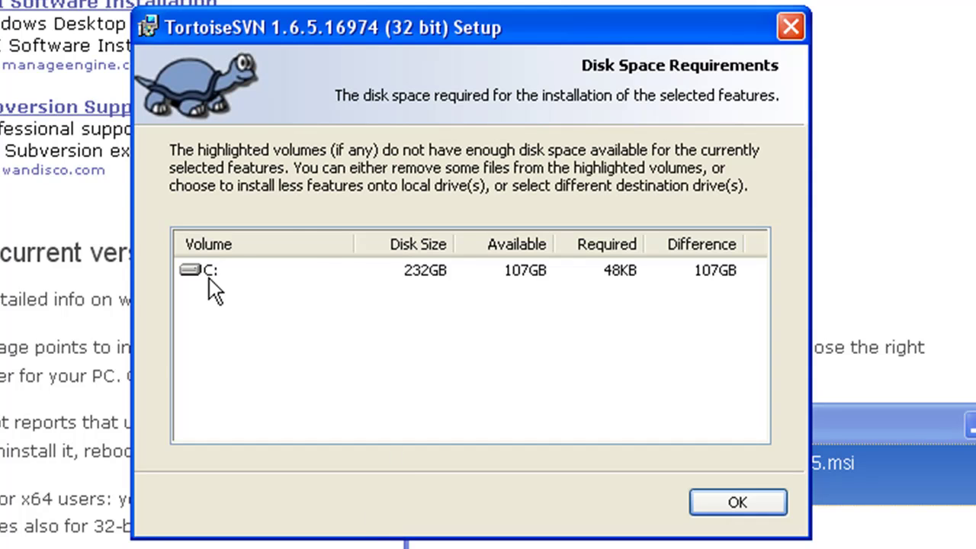
click(782, 505)
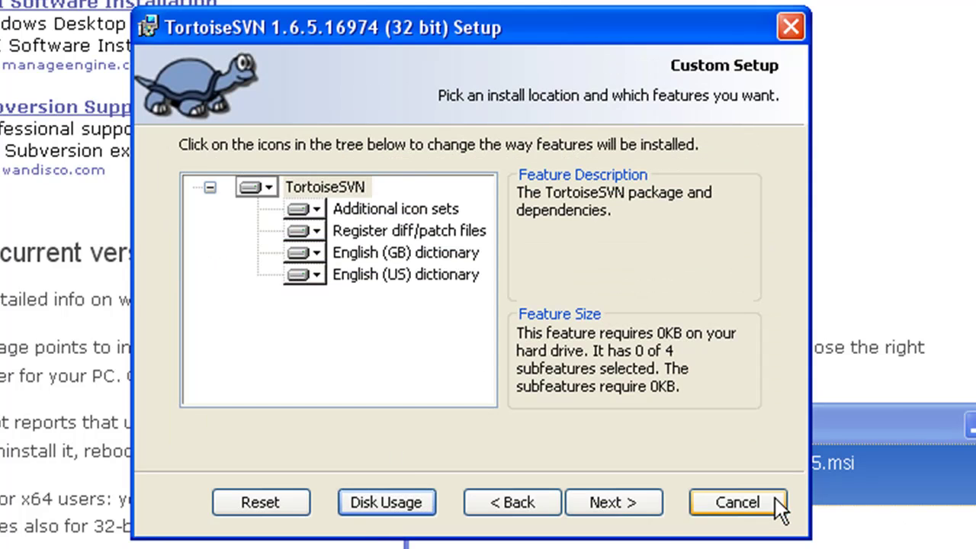
- Cancel the TortoiseSVN setup from its Ready to Install page and close the browser's download window
click(621, 508)
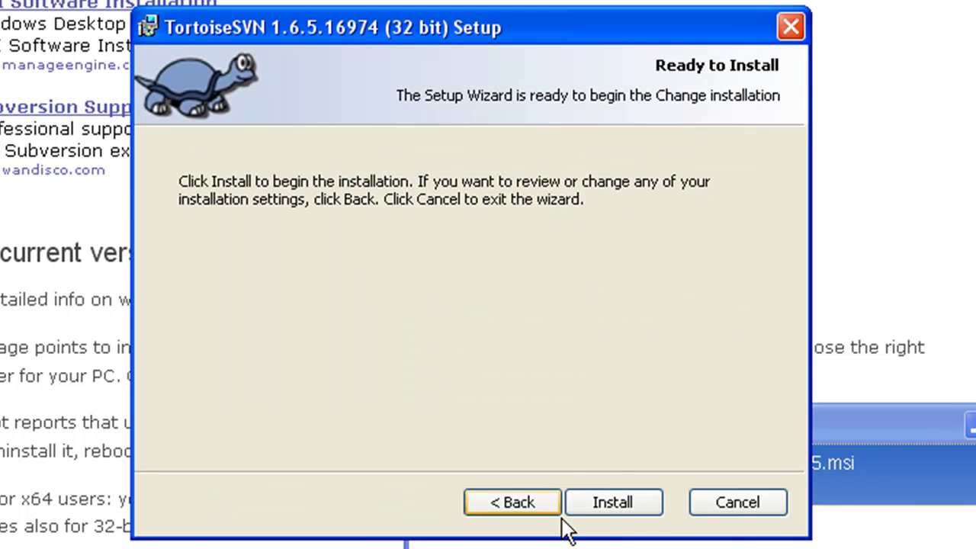
click(739, 510)
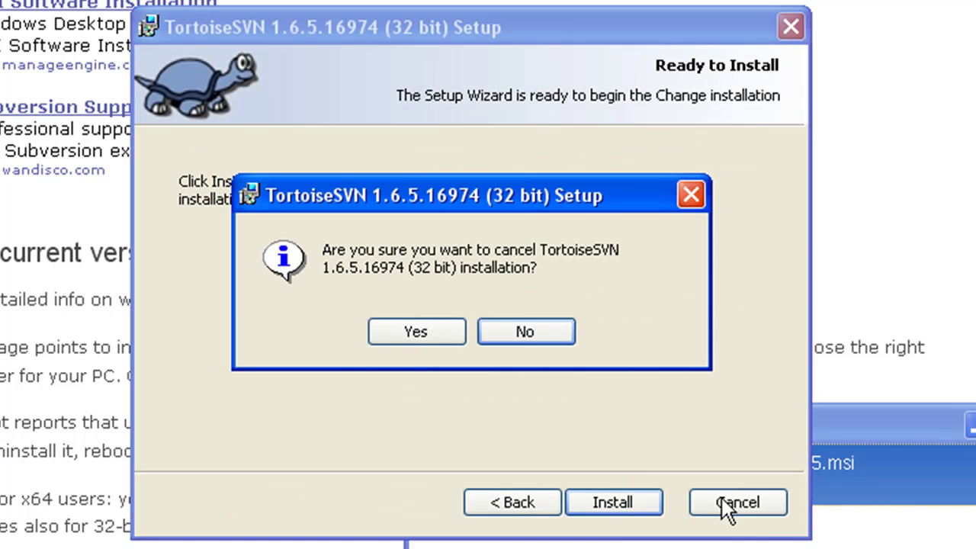
click(418, 335)
click(634, 495)
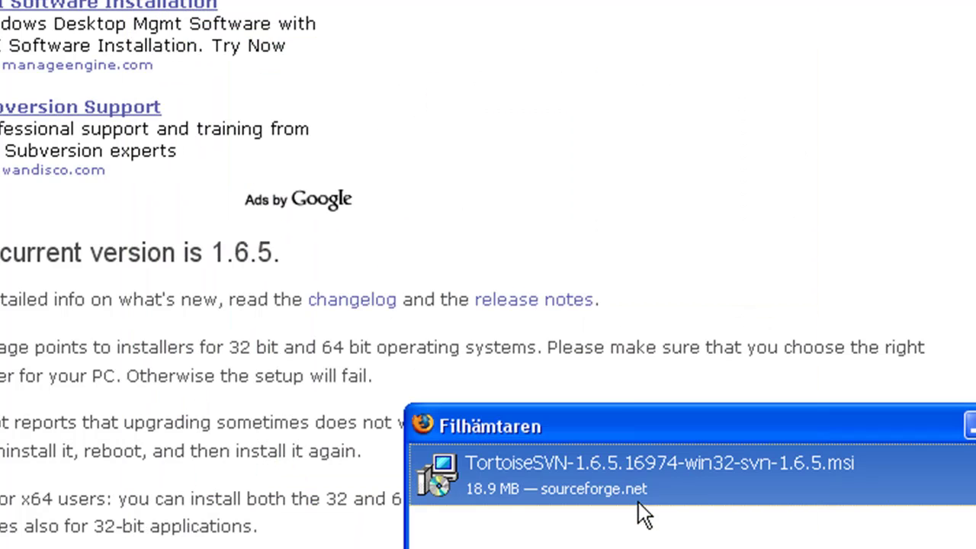
key(Delete)
click(970, 425)
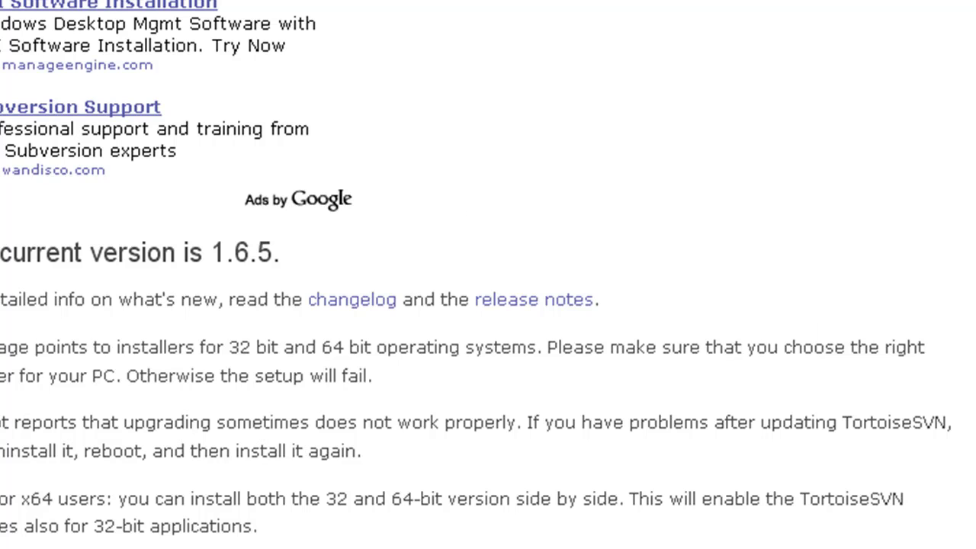
- Go to the Garry's Mod SVN database page at gmodsvn.extra.hu/database.php
key(alt+b)
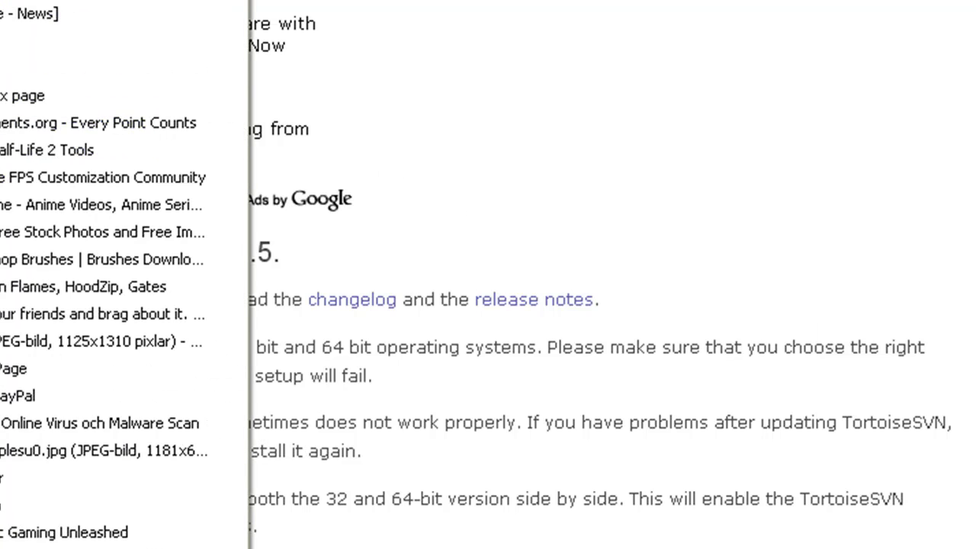
key(Down)
key(Down)
key(Escape)
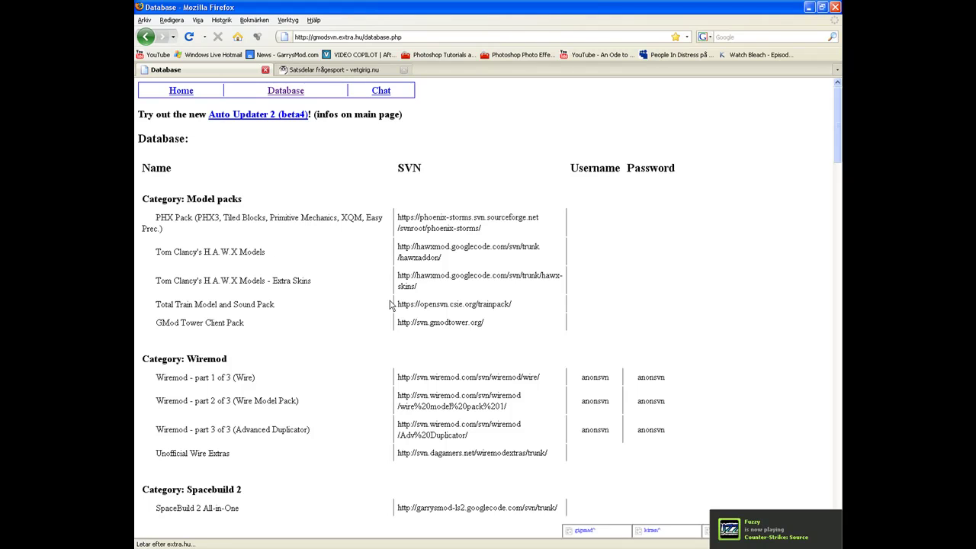
- Look through the addon categories in the SVN database, from Model packs down to Other
double_click(227, 198)
click(226, 200)
scroll(226, 390, down, 3)
scroll(226, 390, down, 15)
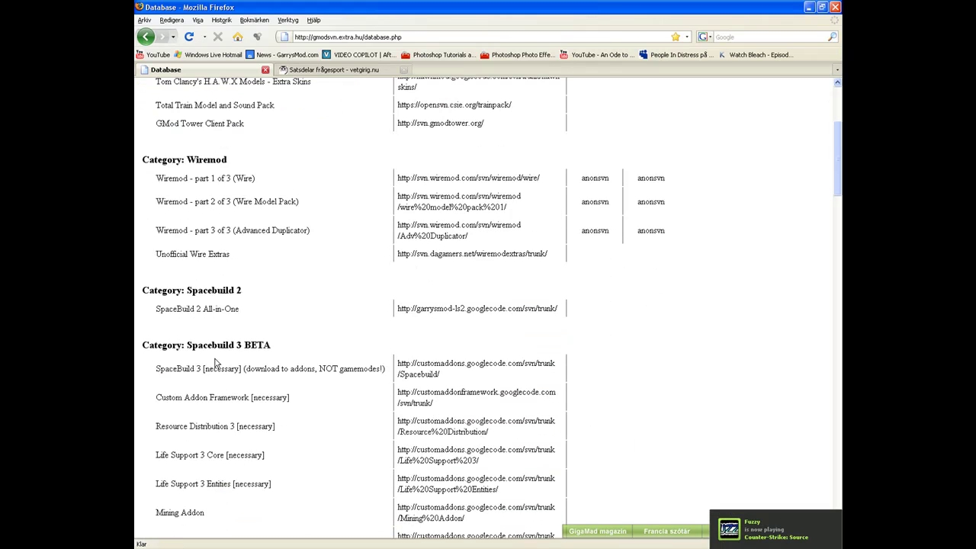
scroll(221, 363, down, 10)
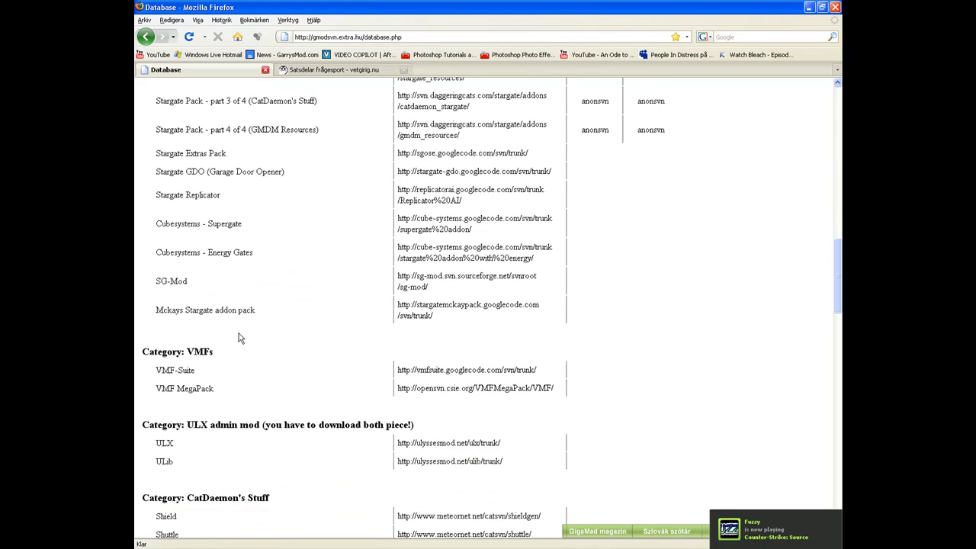
scroll(239, 333, down, 3)
scroll(239, 333, down, 8)
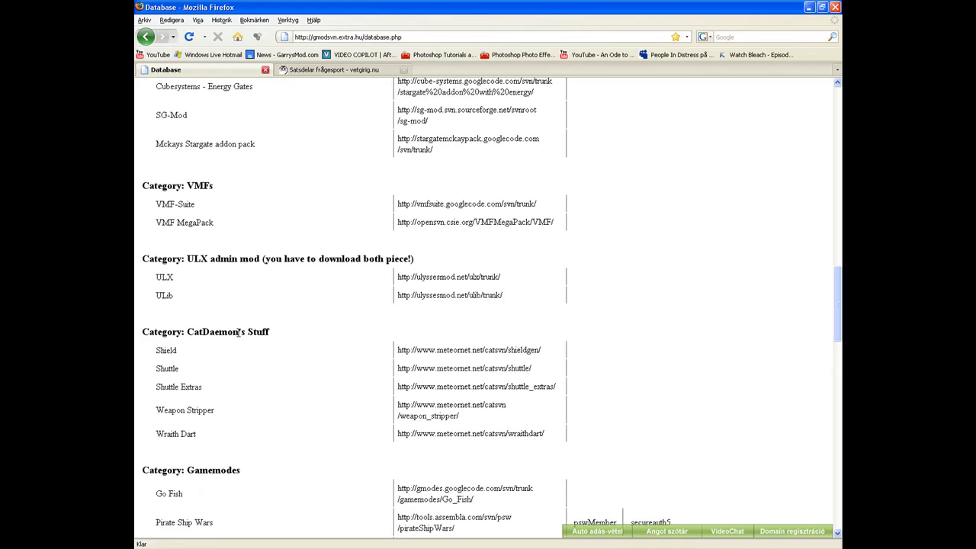
scroll(238, 333, down, 15)
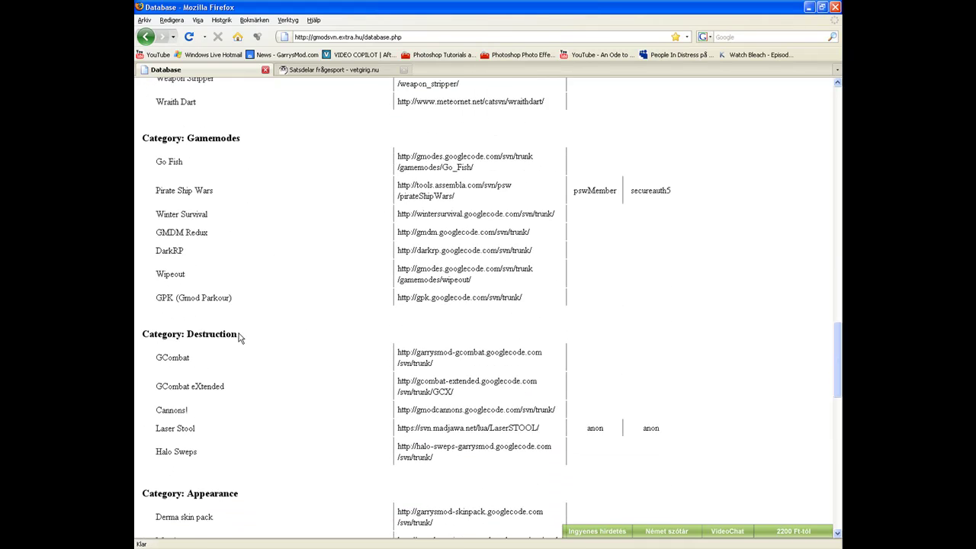
scroll(239, 333, down, 4)
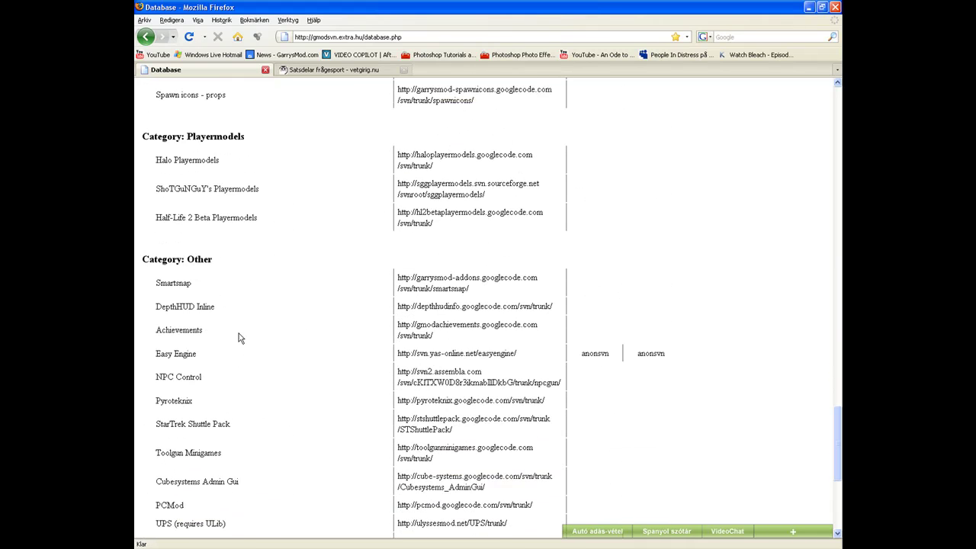
key(Home)
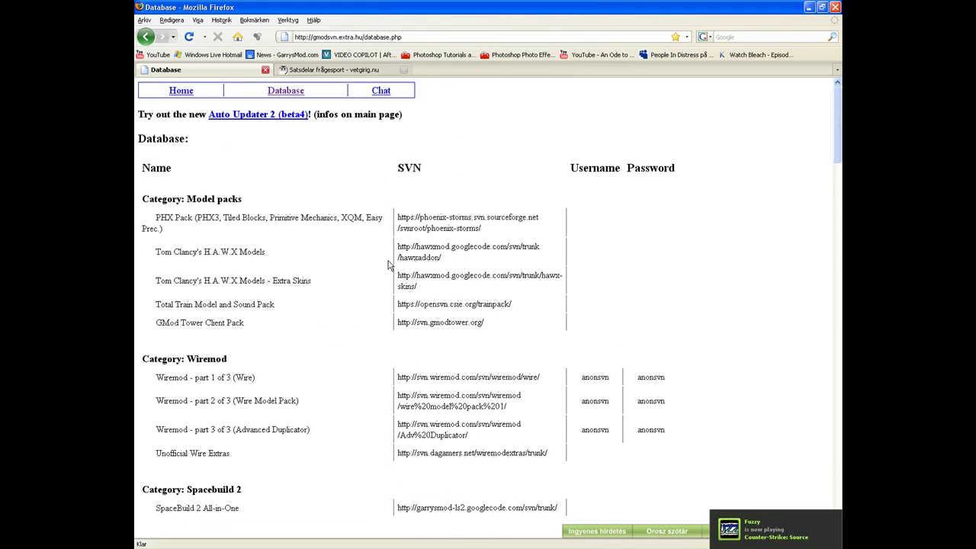
- Copy the SVN address of the Shield addon listed in the CatDaemon's Stuff category
scroll(424, 282, down, 5)
scroll(424, 282, down, 19)
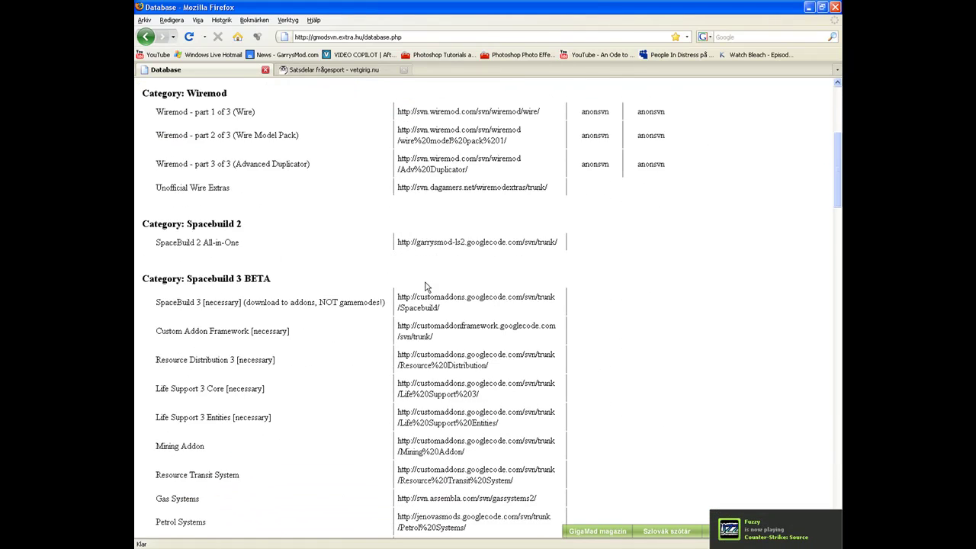
scroll(425, 282, down, 1)
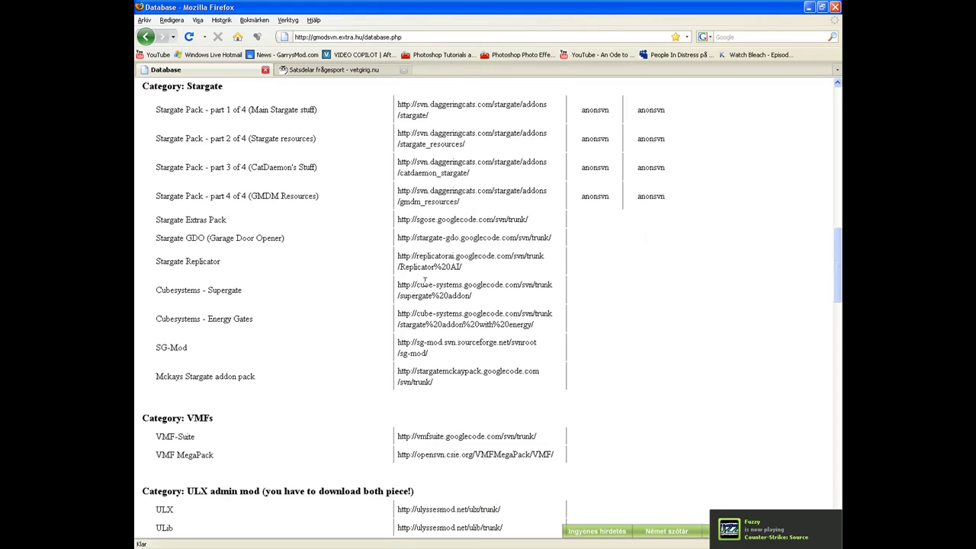
scroll(425, 281, down, 2)
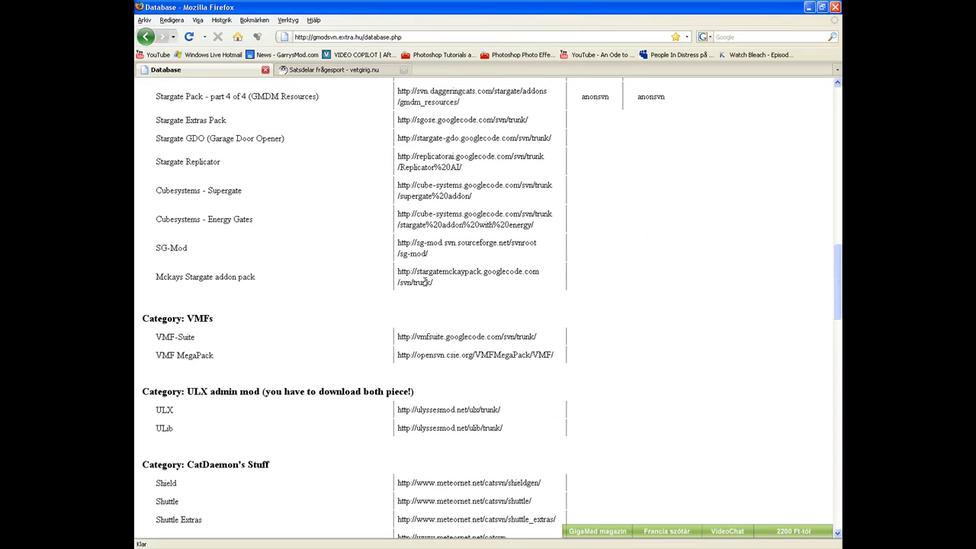
scroll(426, 287, down, 3)
scroll(426, 287, down, 3)
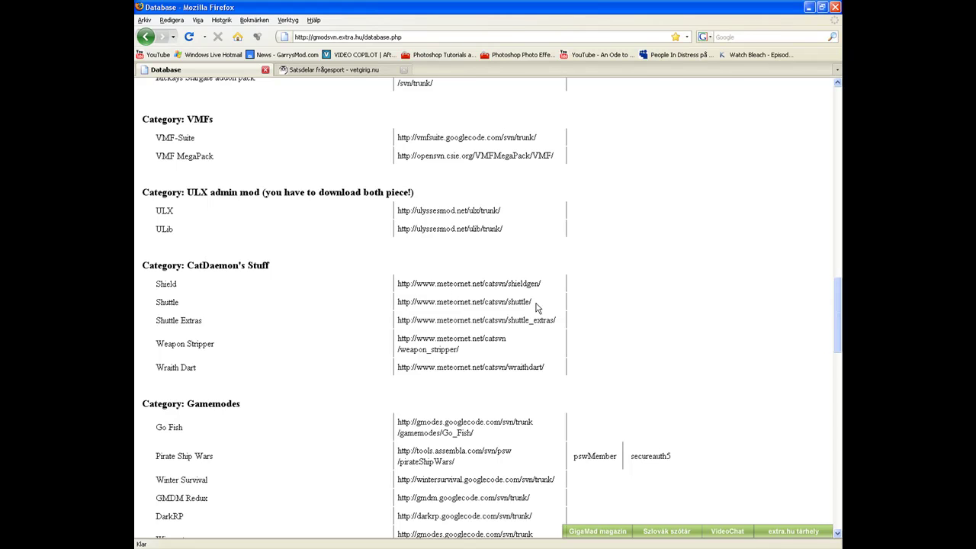
drag(547, 280, 396, 288)
key(ctrl+c)
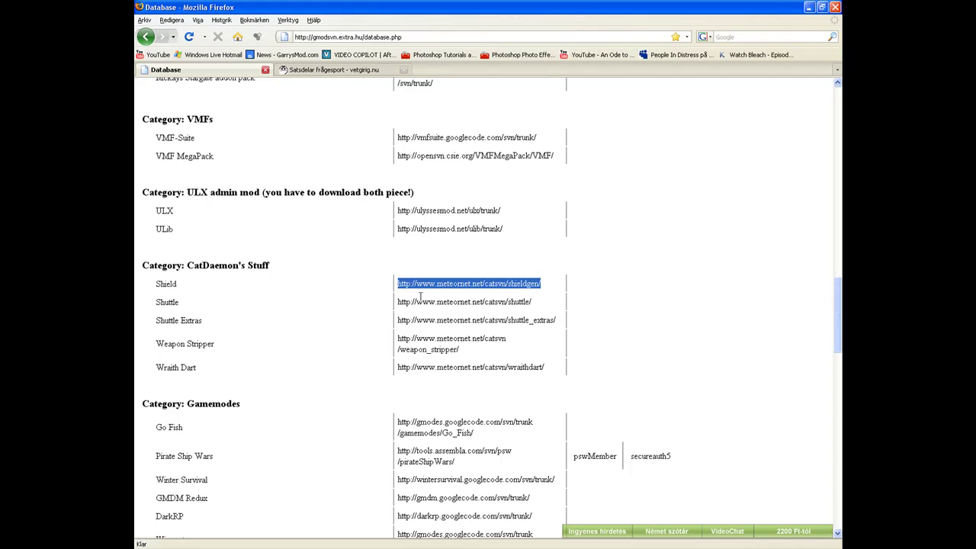
- Switch to the addons folder window in Windows Explorer and open the SVN Addons folder inside garrysmod
key(alt+Tab)
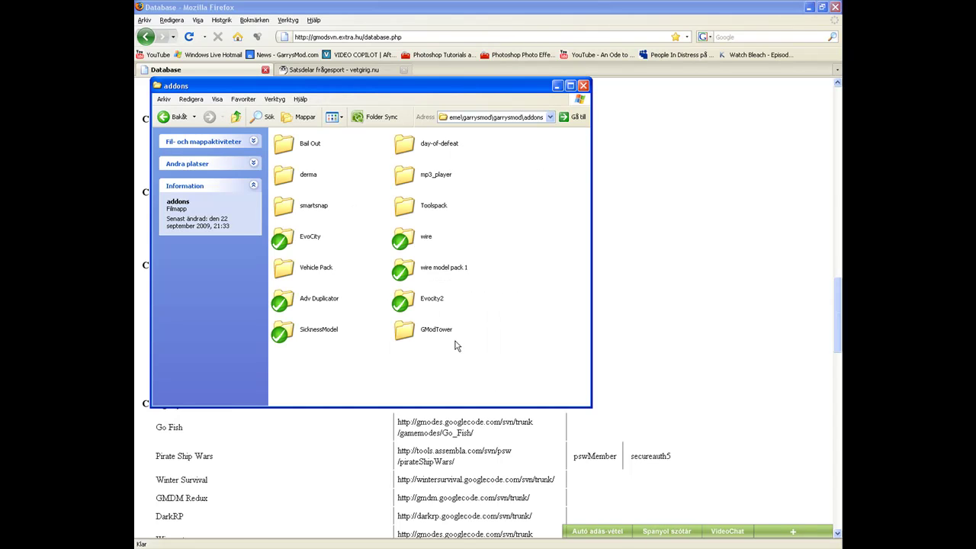
click(234, 117)
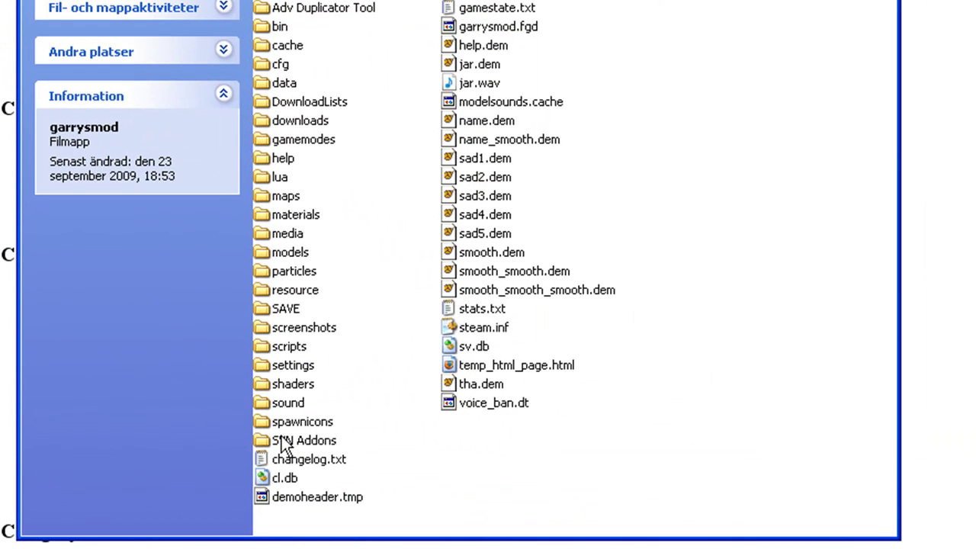
double_click(284, 442)
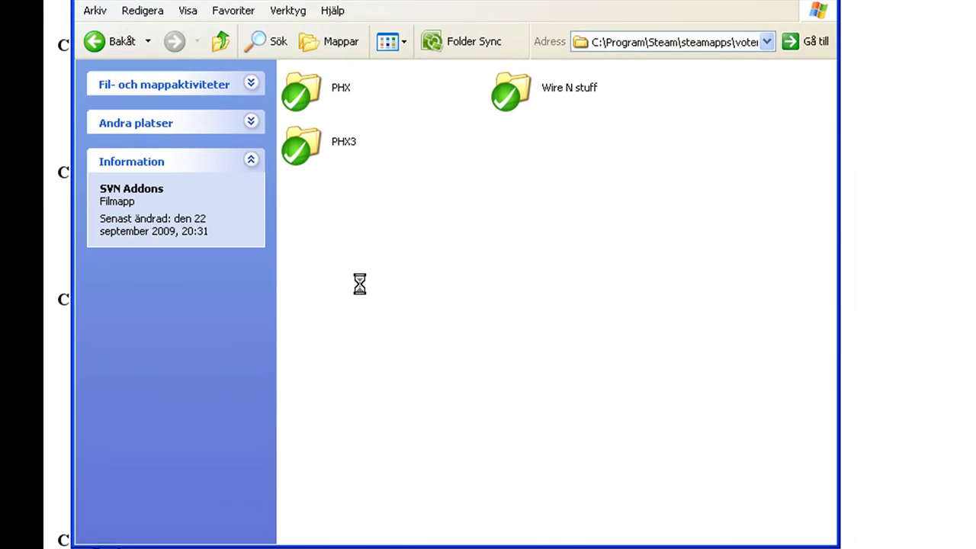
- Create a new folder named "CatDemons Shield" in SVN Addons
right_click(360, 284)
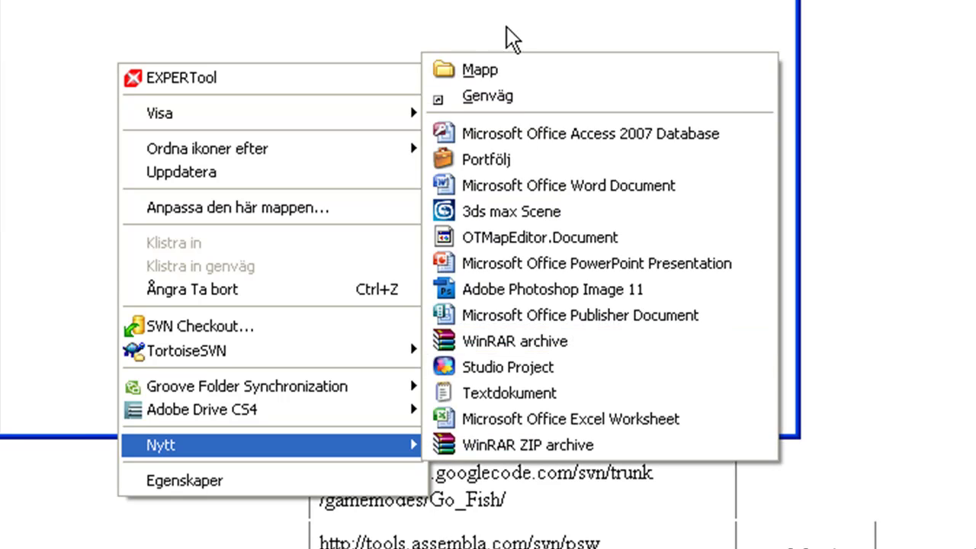
click(493, 72)
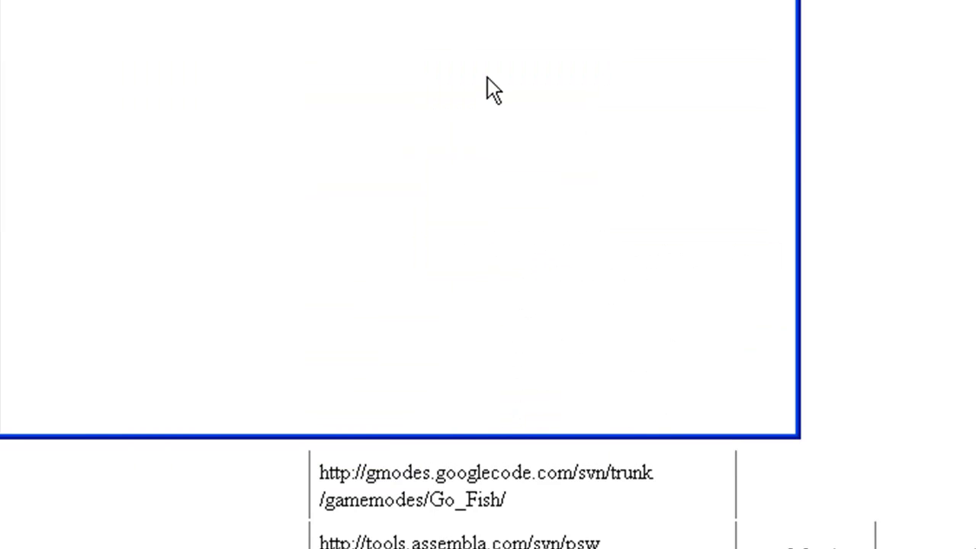
text(Sh)
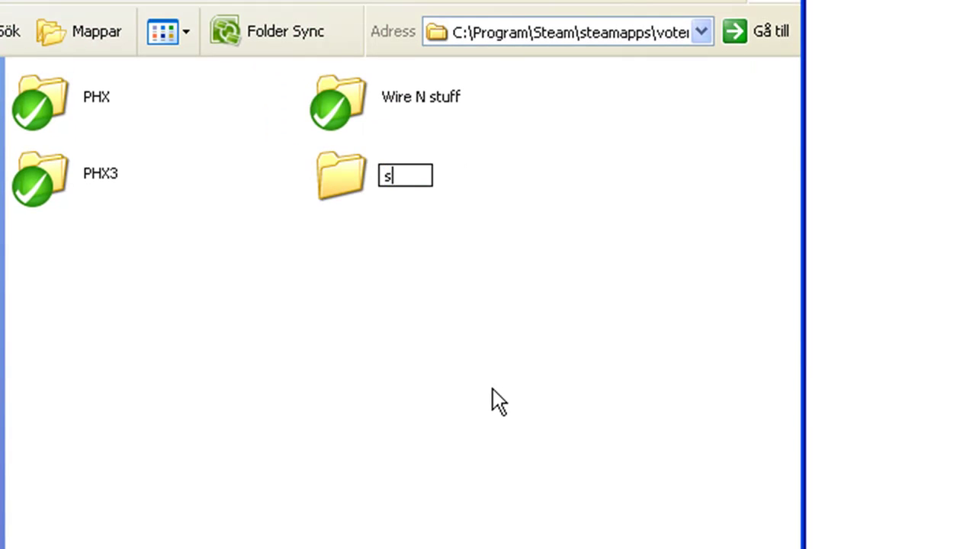
text(ield)
key(Home)
text(CatDemons)
key(Return)
click(505, 407)
right_click(406, 179)
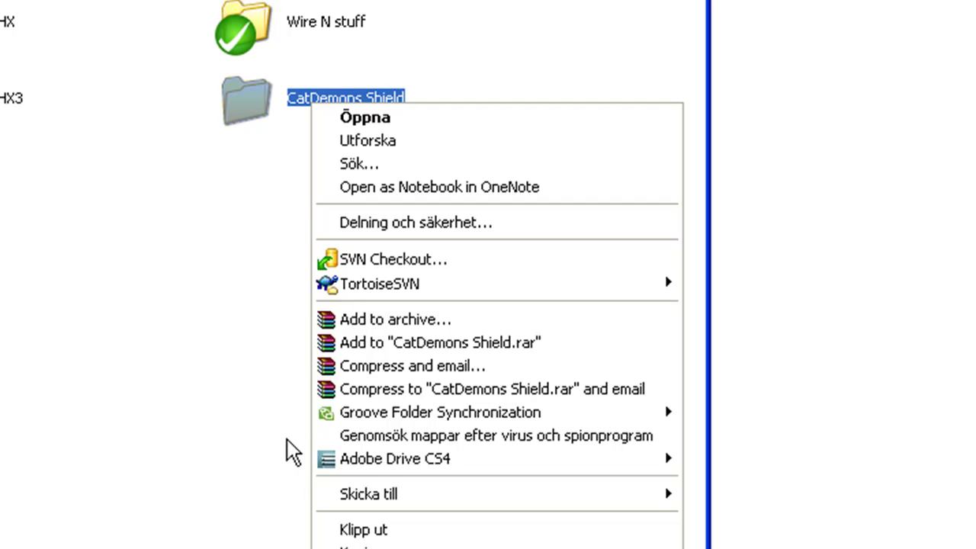
click(372, 260)
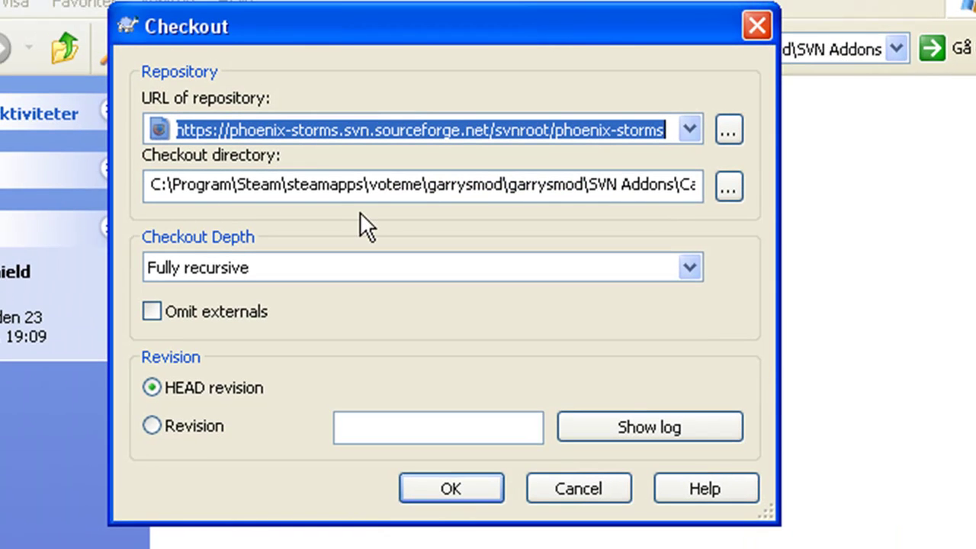
key(ctrl+v)
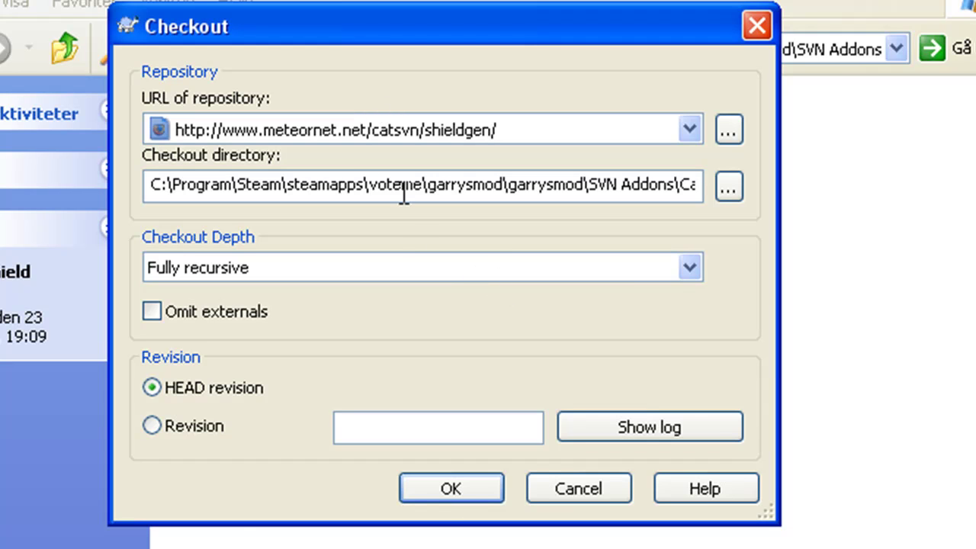
click(436, 488)
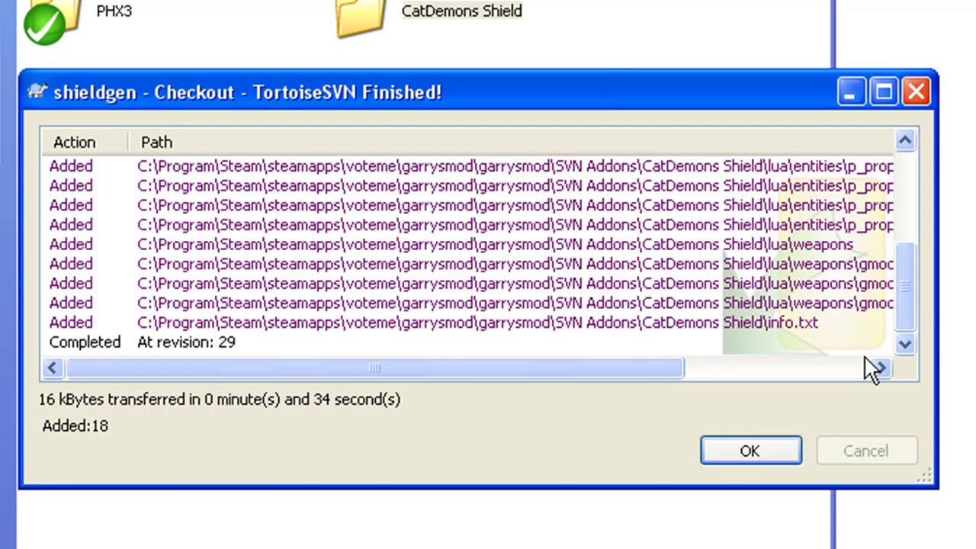
click(769, 452)
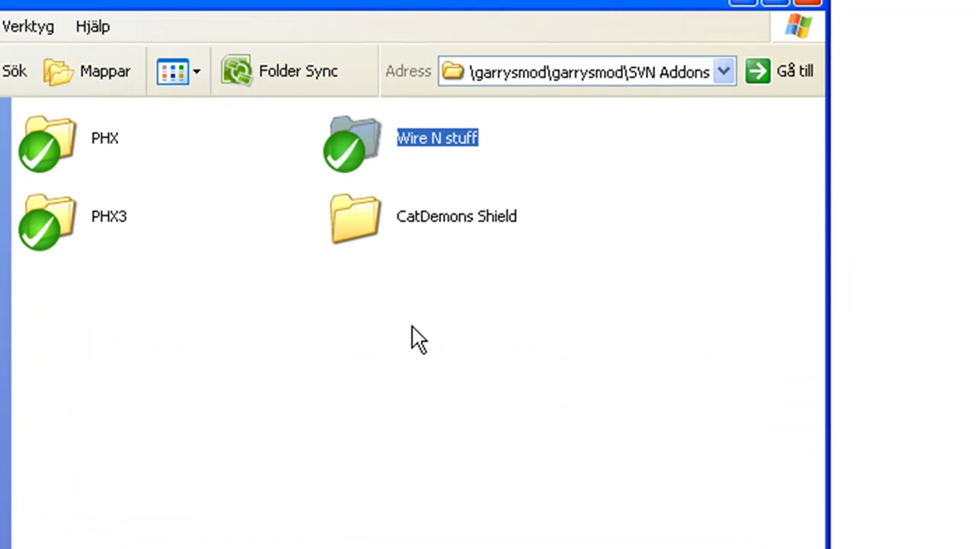
- Open the CatDemons Shield folder, examine its lua folder and info.txt, and return to SVN Addons
double_click(337, 224)
key(BackSpace)
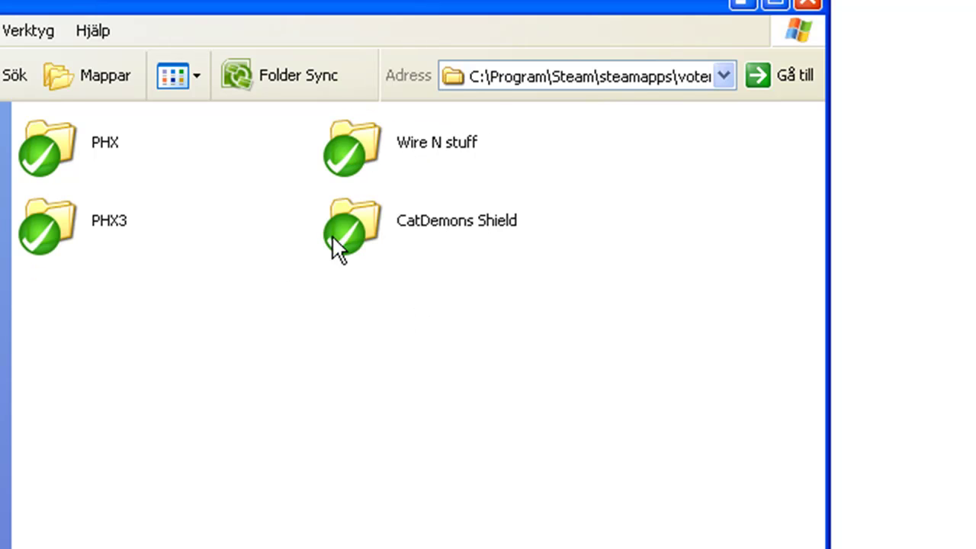
drag(467, 308, 370, 225)
double_click(371, 225)
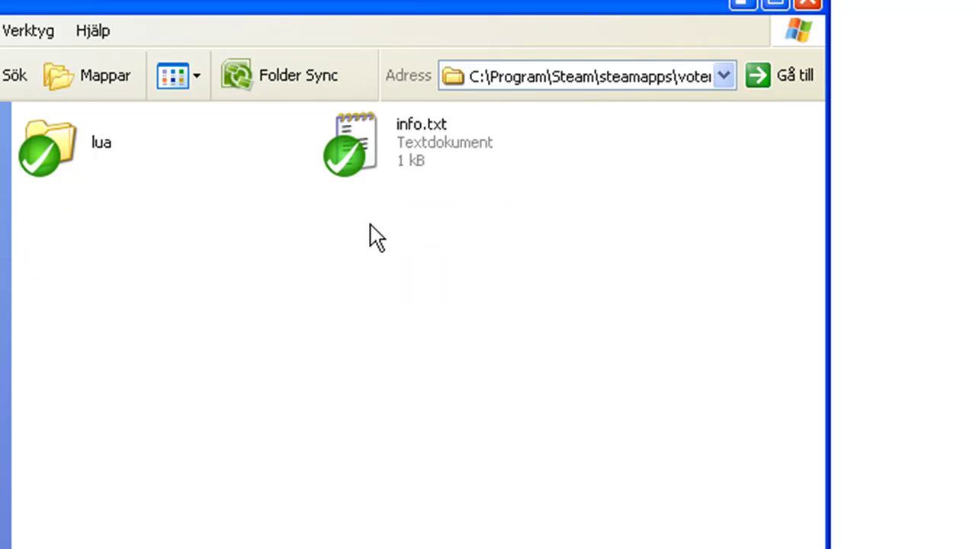
drag(213, 230, 105, 171)
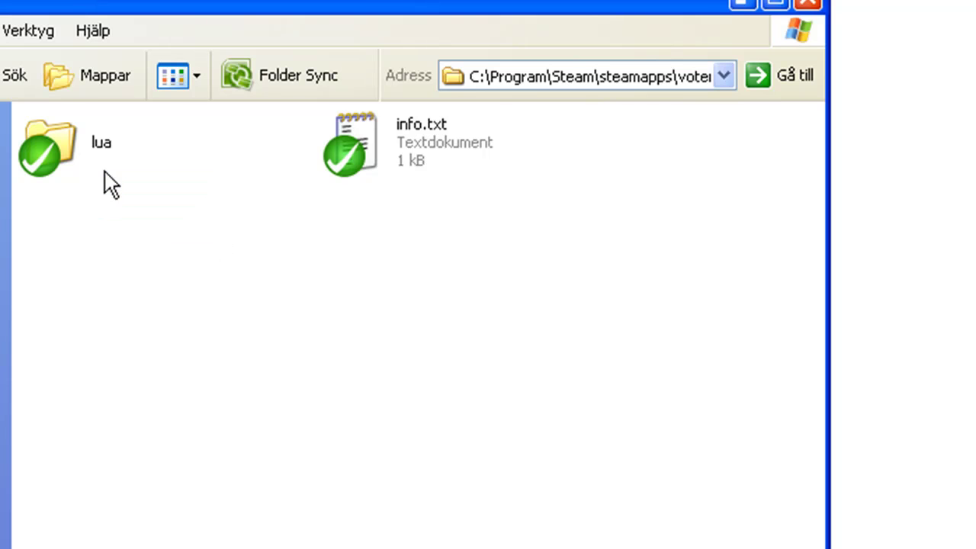
right_click(27, 115)
click(467, 312)
click(466, 312)
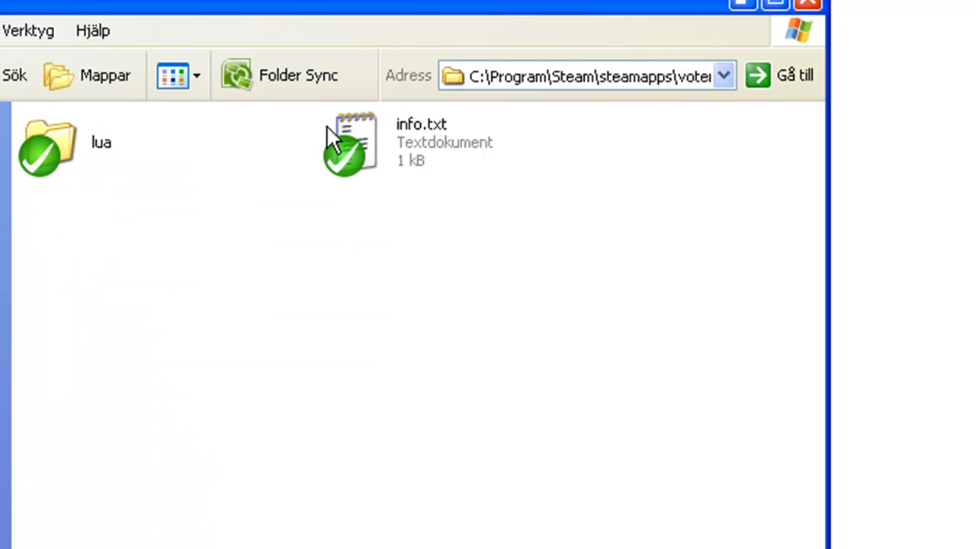
double_click(89, 141)
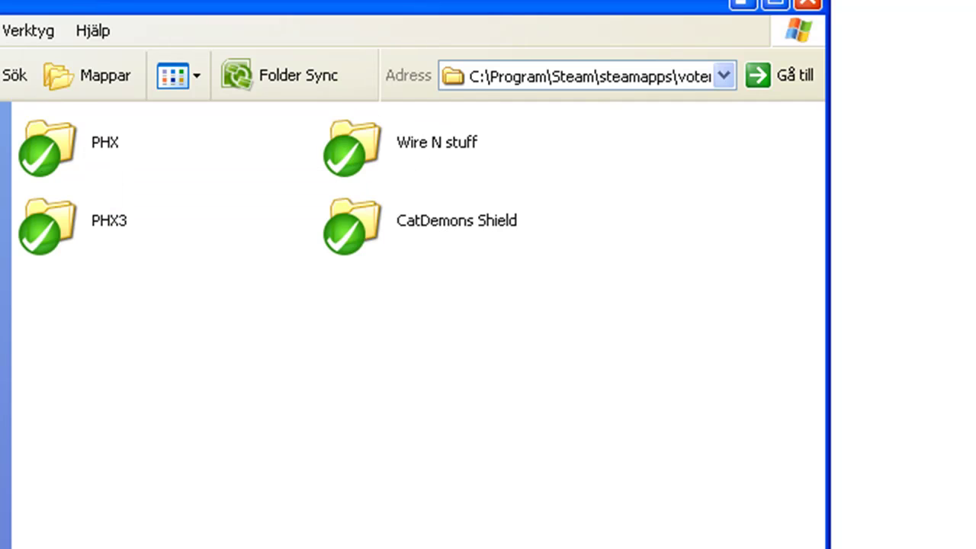
- Run an SVN Update on the CatDemons Shield folder and dismiss the finished report
right_click(371, 228)
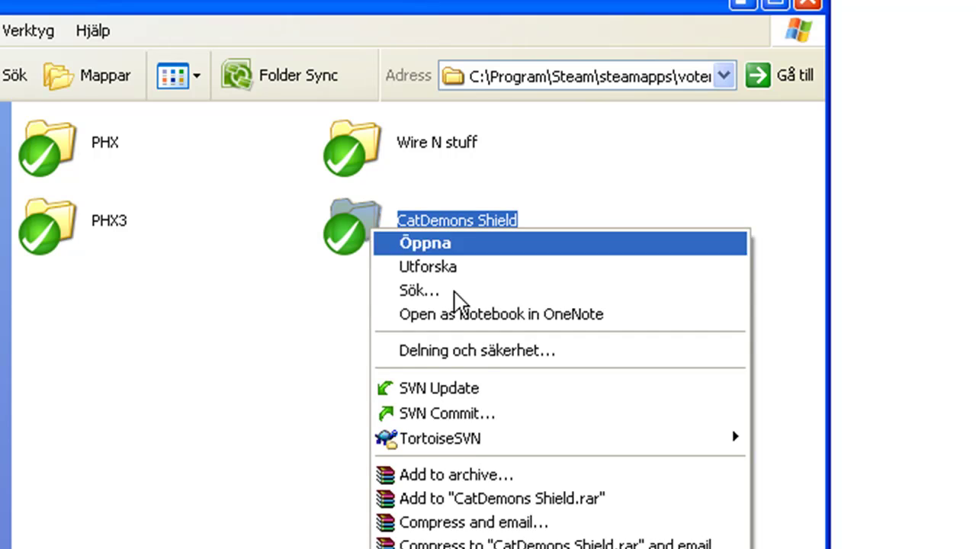
click(474, 392)
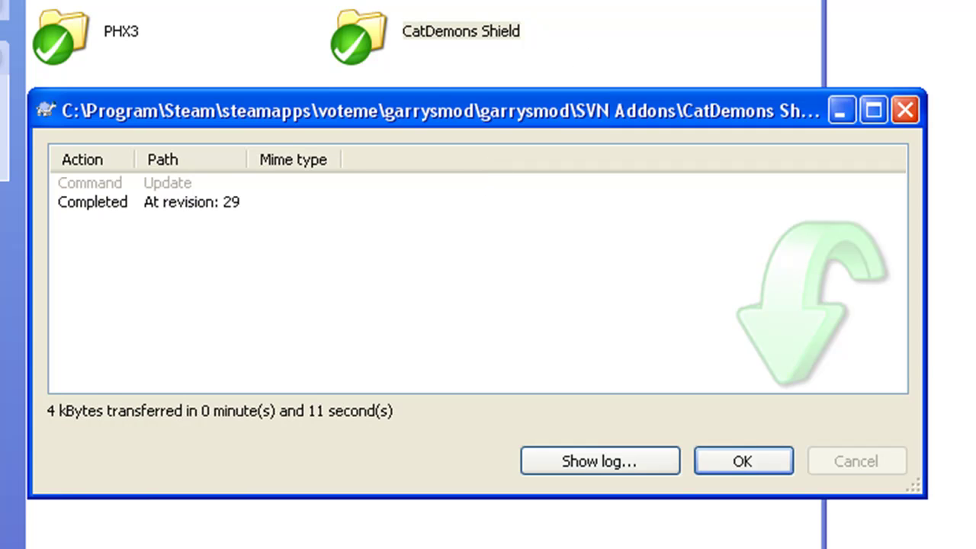
click(744, 460)
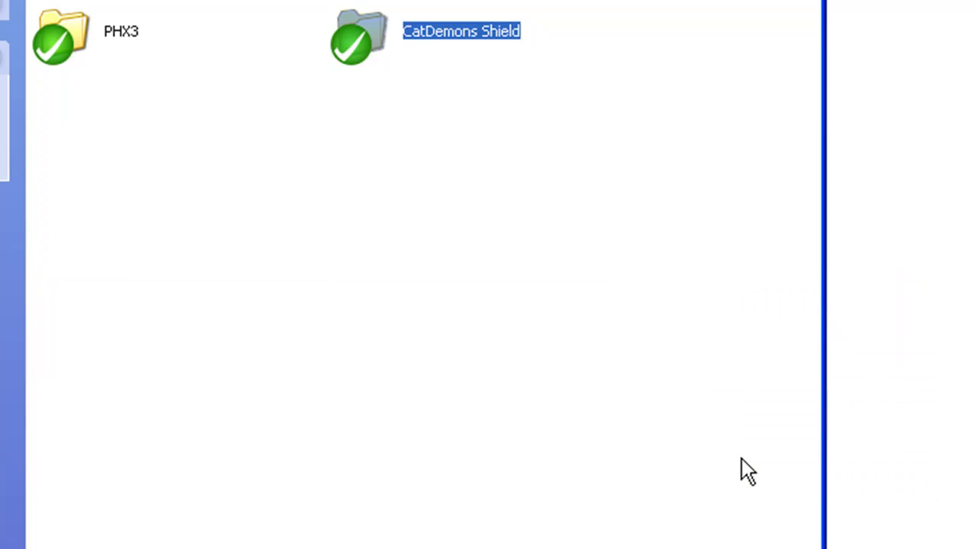
- Check the contents of the CatDemons Shield folder after the update and go back up to SVN Addons
double_click(404, 34)
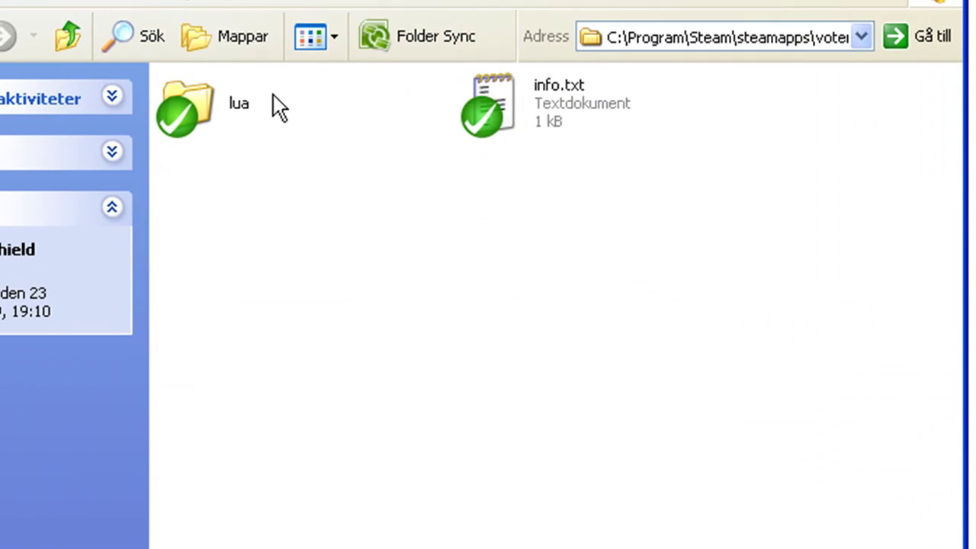
drag(663, 127, 584, 70)
click(615, 176)
click(592, 113)
click(560, 151)
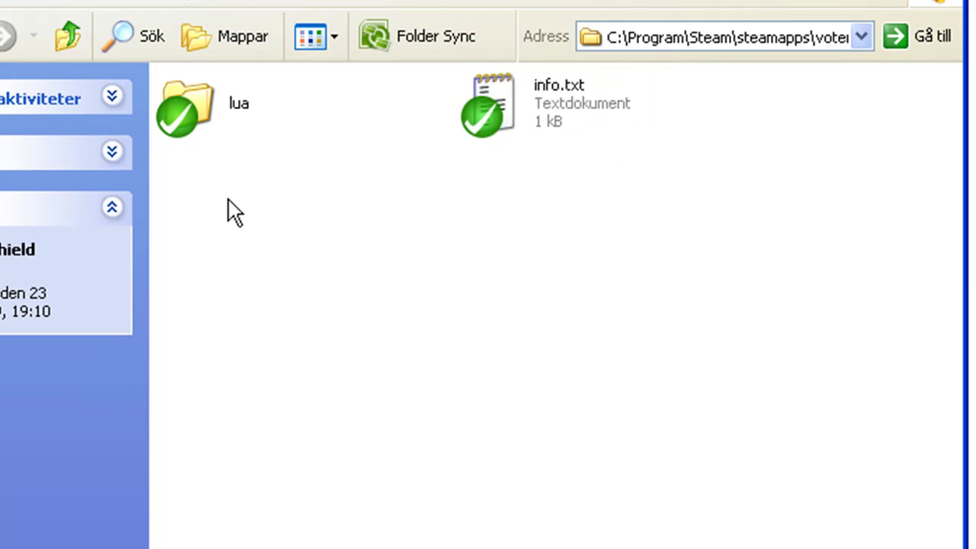
click(69, 34)
drag(519, 204, 483, 285)
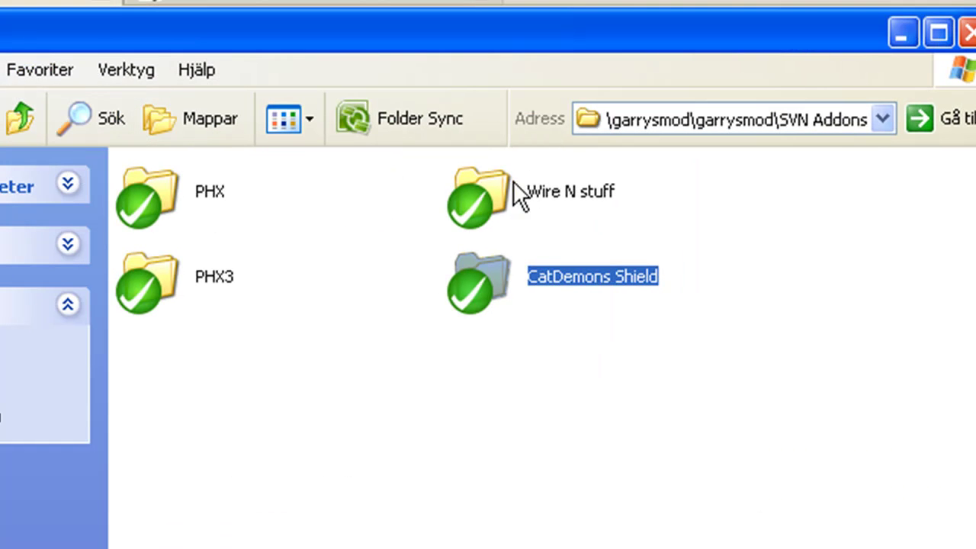
- Open the Wire N stuff folder and look over its subfolders and files
click(509, 190)
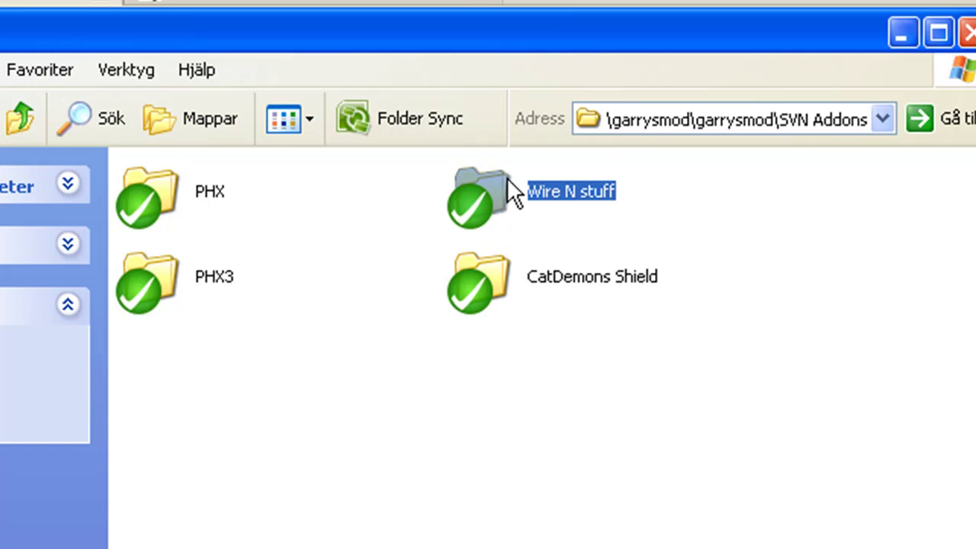
double_click(486, 192)
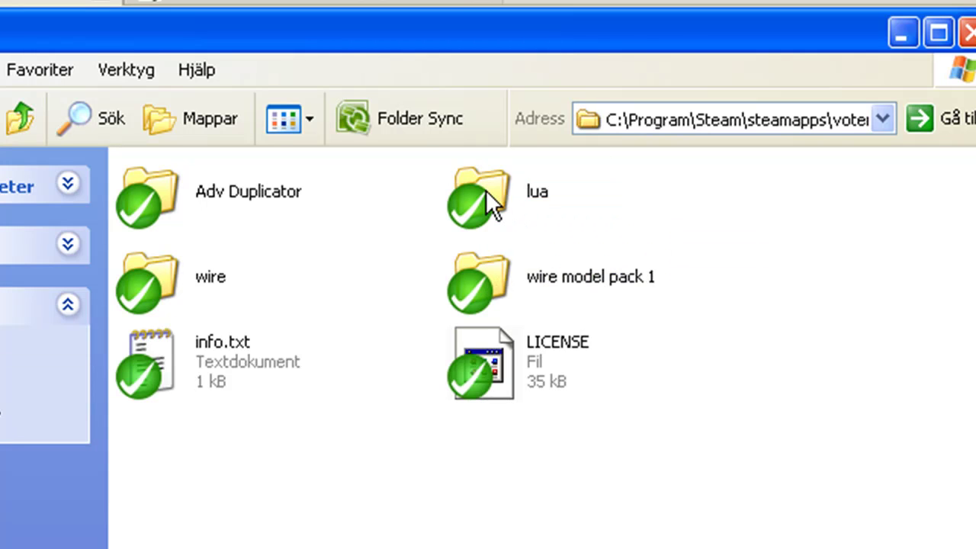
click(195, 374)
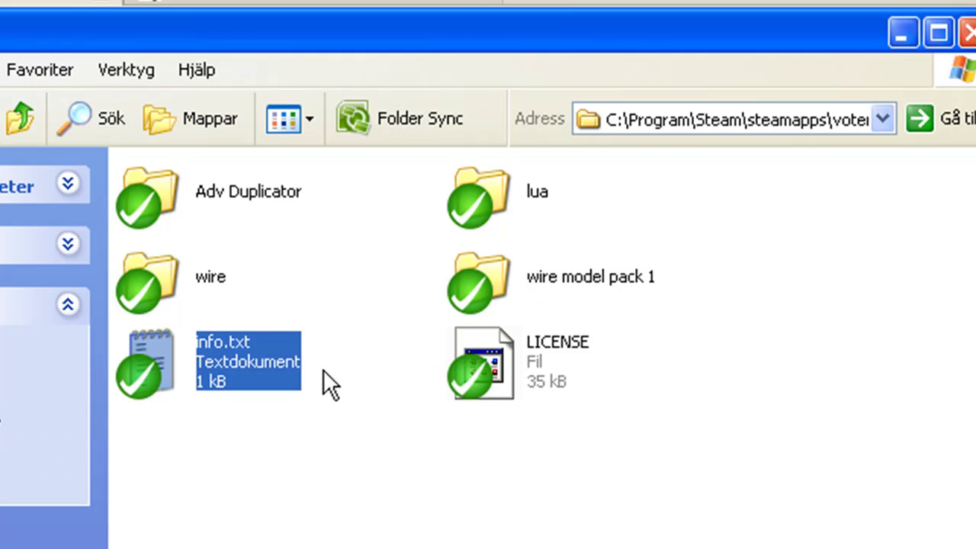
click(525, 281)
key(F2)
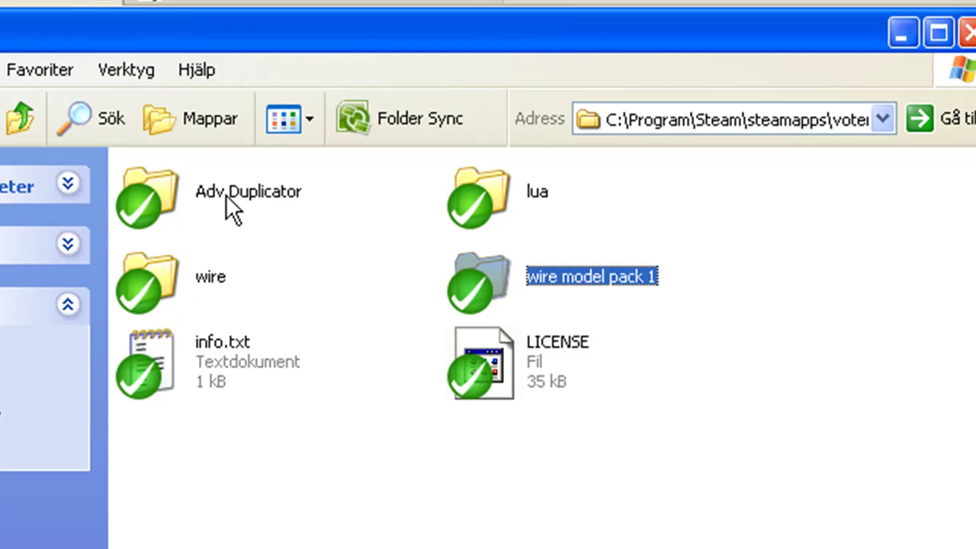
- Select the Adv Duplicator, wire and wire model pack 1 folders together, and clear the selection
click(226, 204)
ctrl+click(164, 262)
ctrl+click(514, 288)
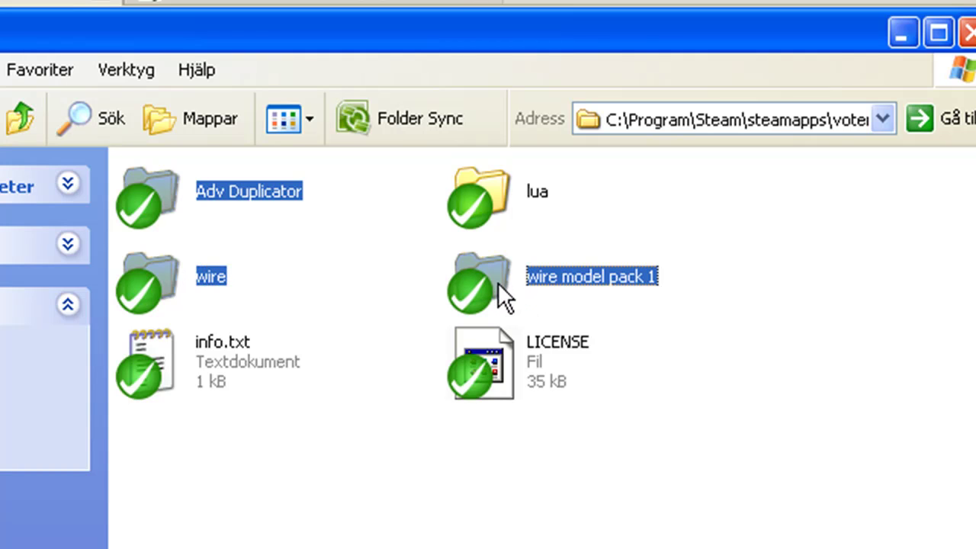
click(711, 266)
- Select the loose lua folder, LICENSE and info.txt together, and clear the selection
click(536, 171)
ctrl+click(526, 343)
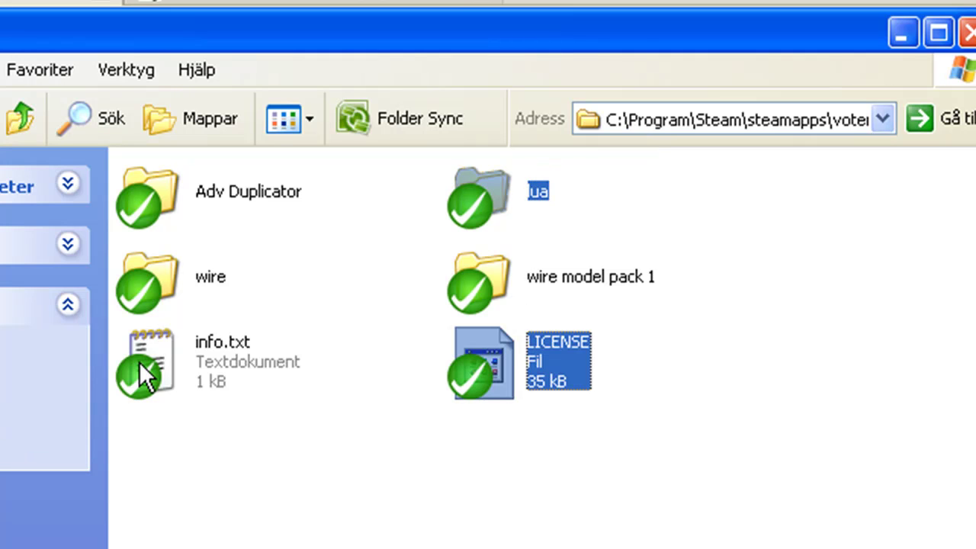
ctrl+click(139, 361)
click(305, 526)
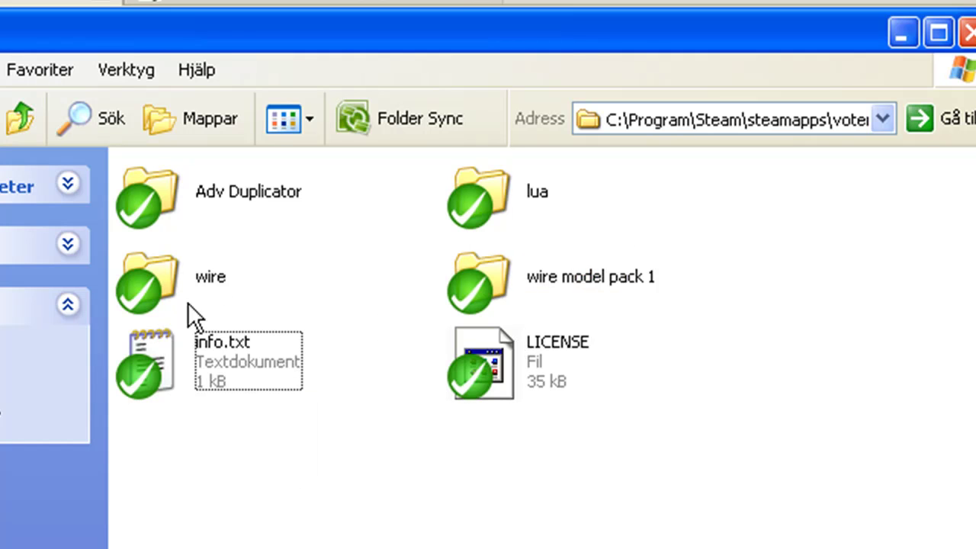
- Open info.txt in Wire N stuff, highlight its name entry to read it, and close the file
click(525, 200)
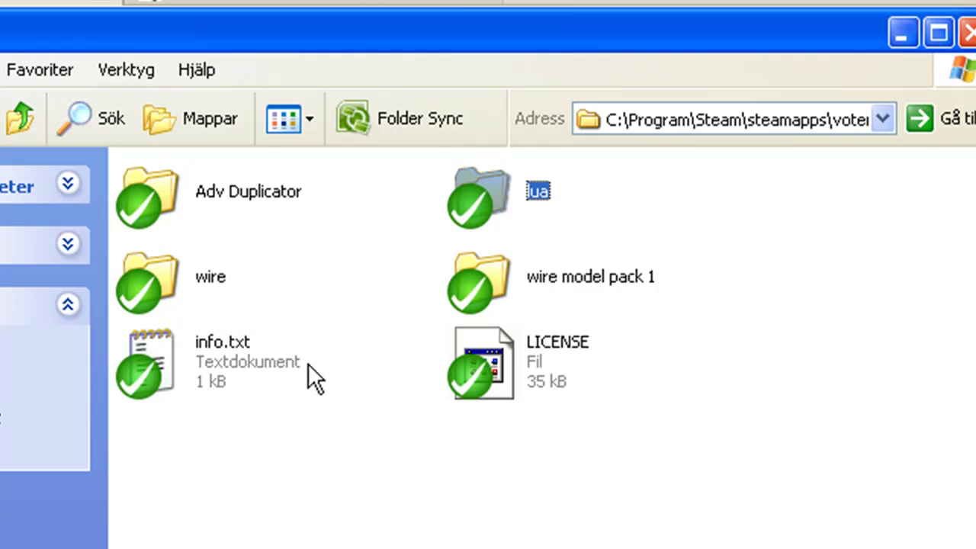
double_click(271, 346)
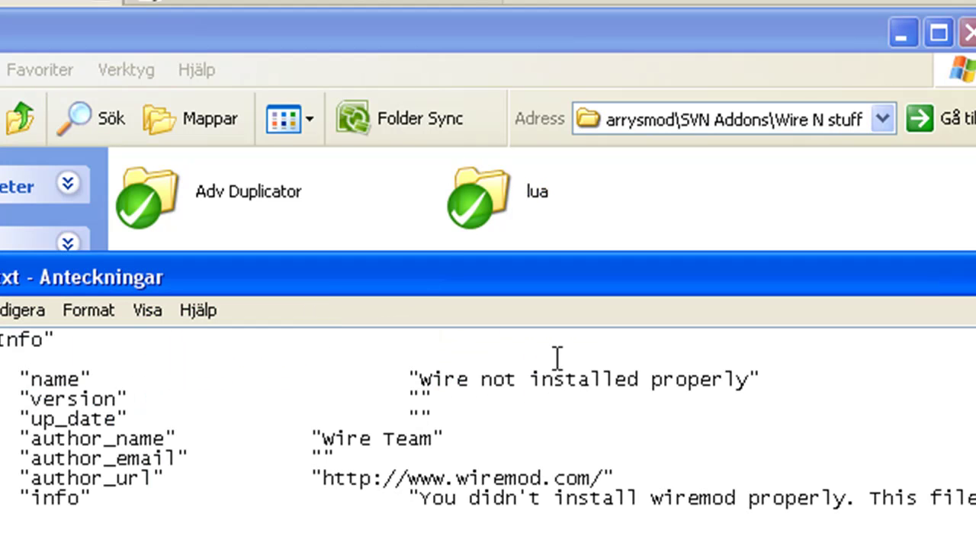
drag(430, 379, 641, 379)
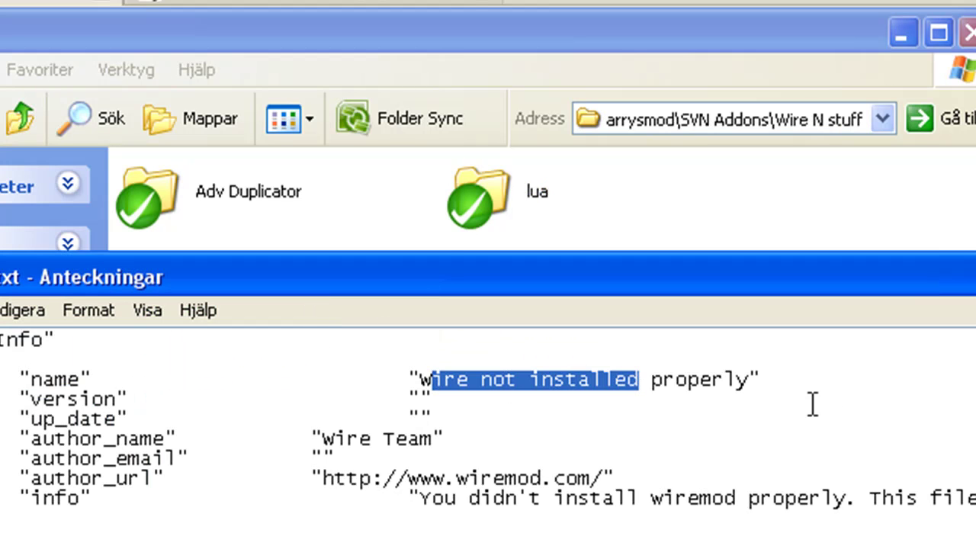
click(246, 23)
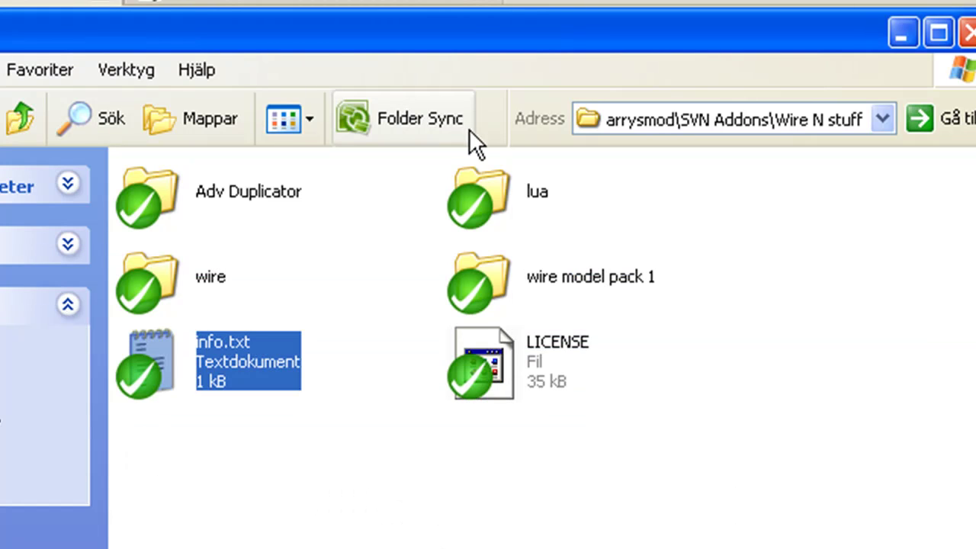
- Compare the addon subfolders in Wire N stuff with the loose lua folder, info.txt and LICENSE beside them
click(611, 284)
click(155, 256)
click(190, 208)
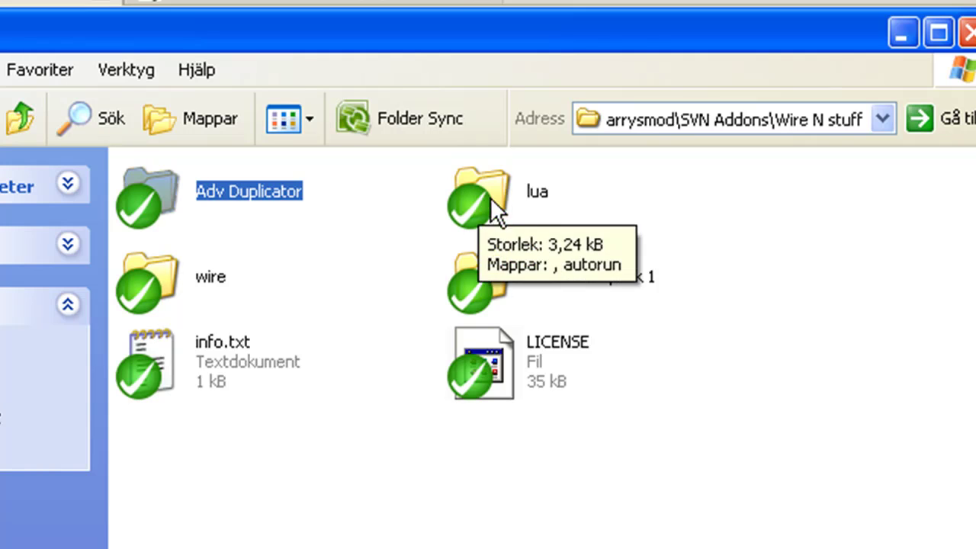
click(241, 354)
click(450, 518)
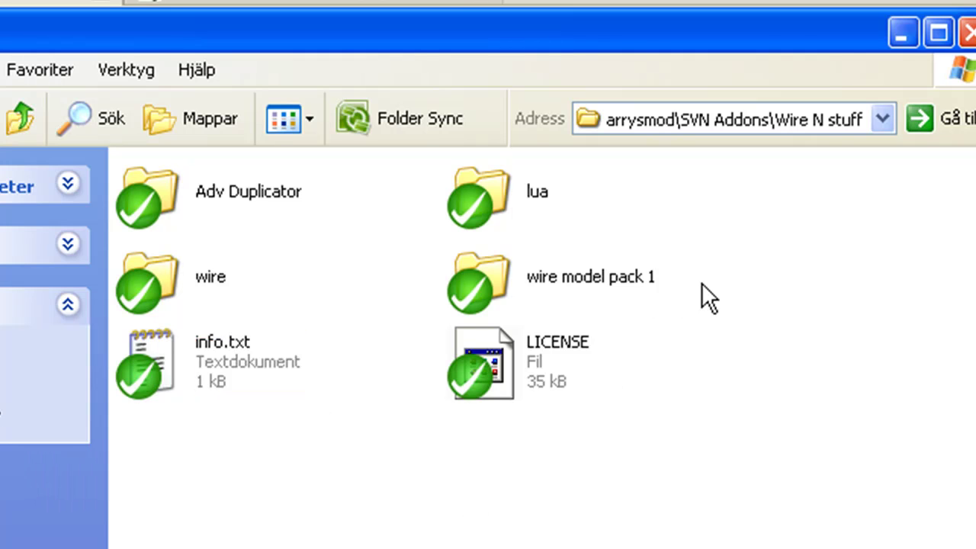
click(526, 174)
click(542, 342)
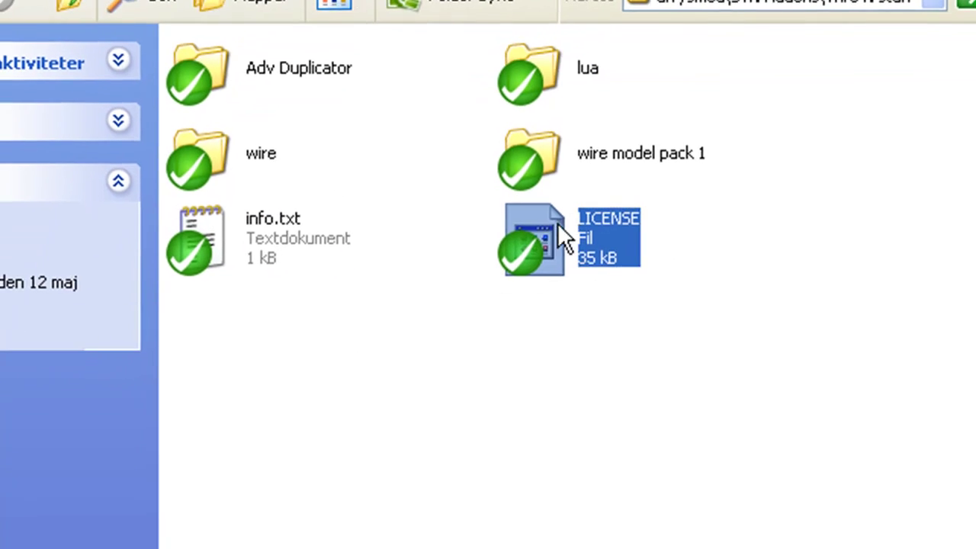
ctrl+click(285, 229)
ctrl+click(523, 66)
click(537, 346)
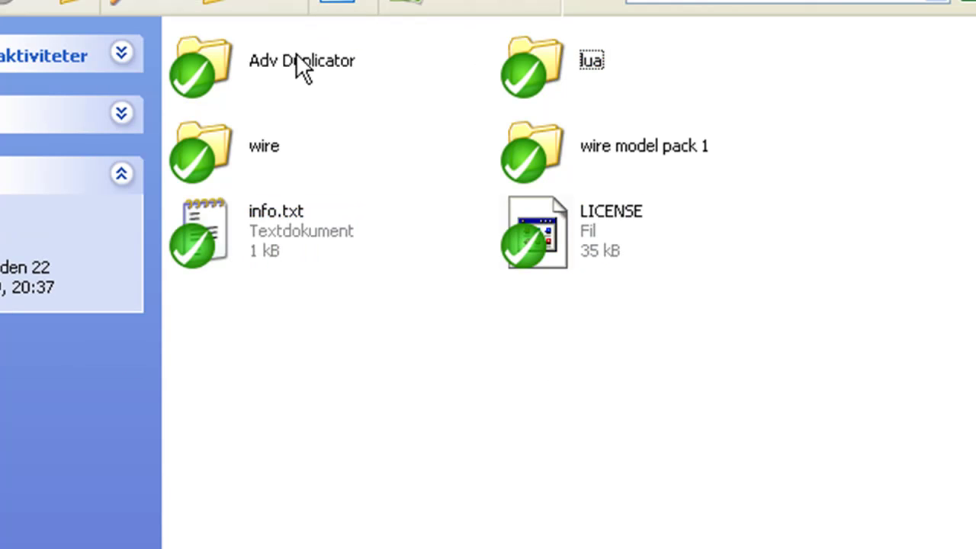
- Open the Adv Duplicator and wire folders in turn to inspect the structure of each addon
mouse_move(296, 54)
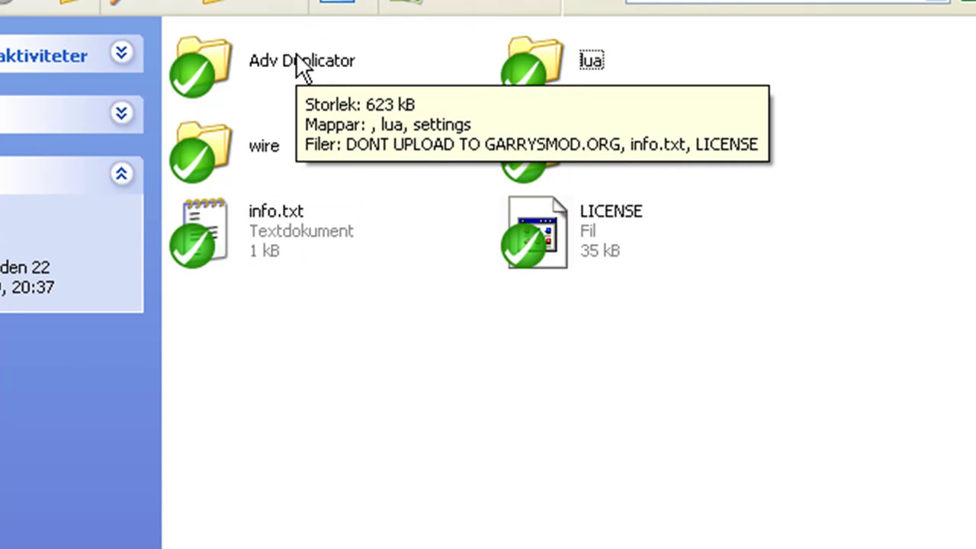
double_click(296, 52)
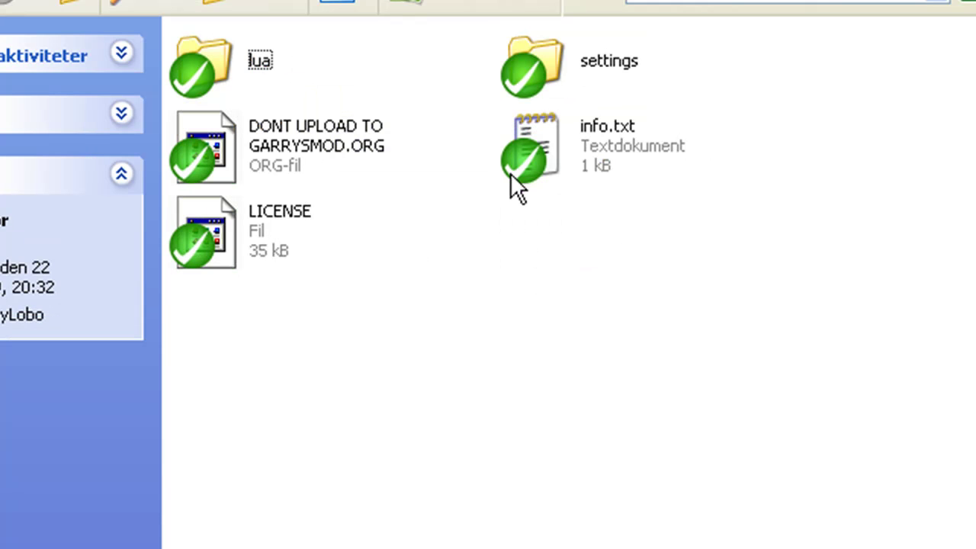
click(660, 162)
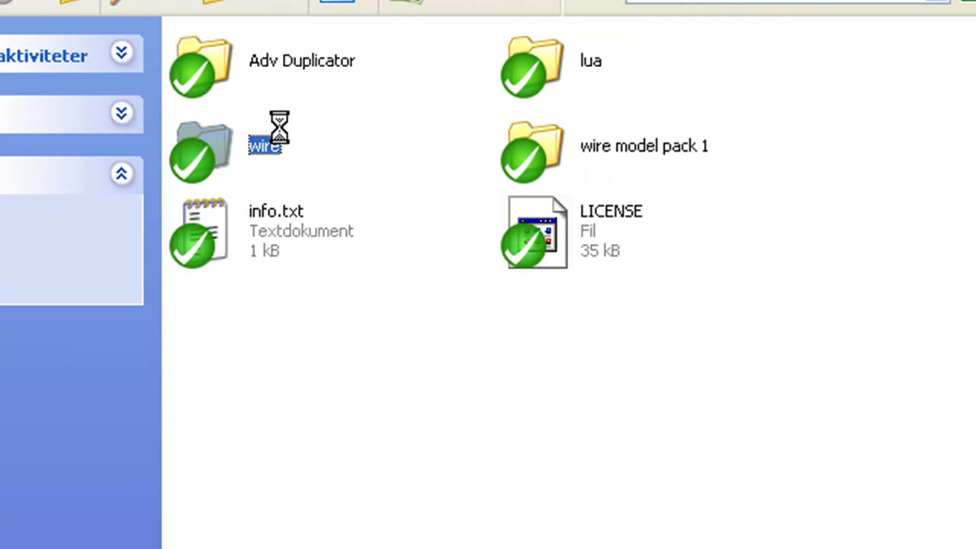
double_click(279, 142)
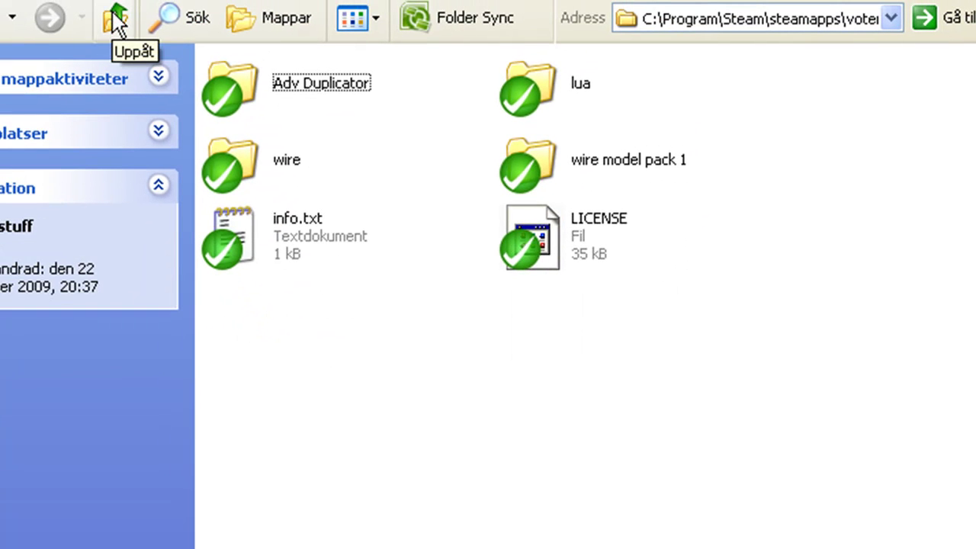
- Go up to the garrysmod folder, view the addons folder and its SVN Checkout option, and dismiss the options without running it
click(114, 17)
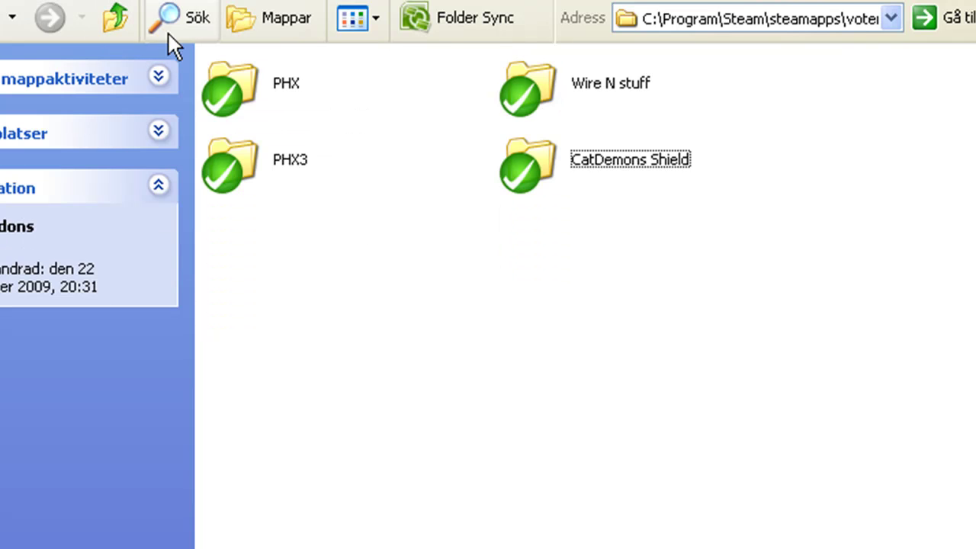
click(115, 17)
click(246, 54)
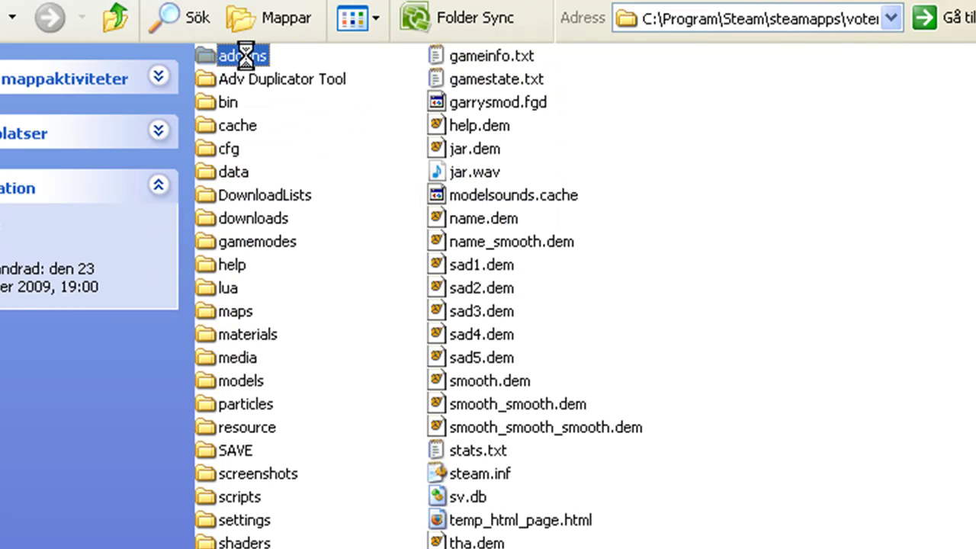
click(99, 12)
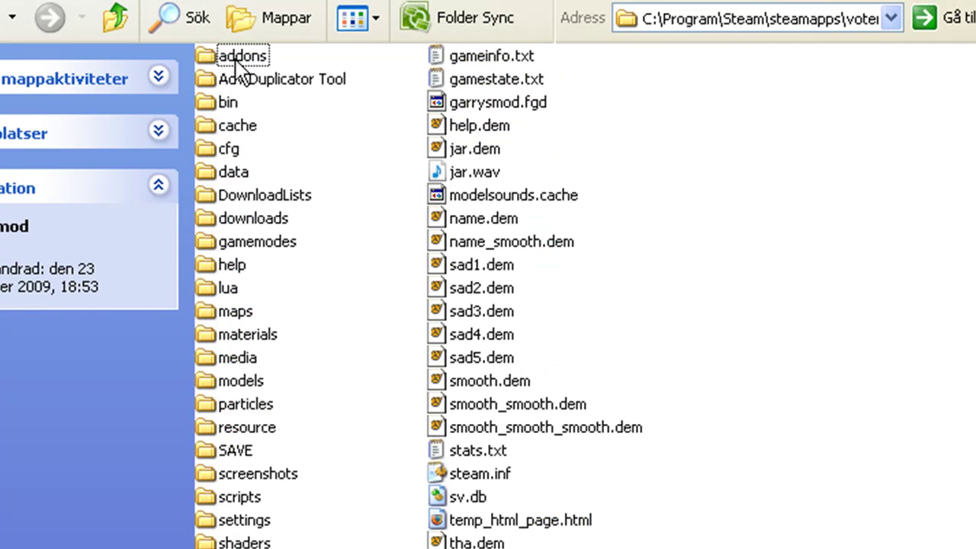
click(238, 57)
right_click(238, 57)
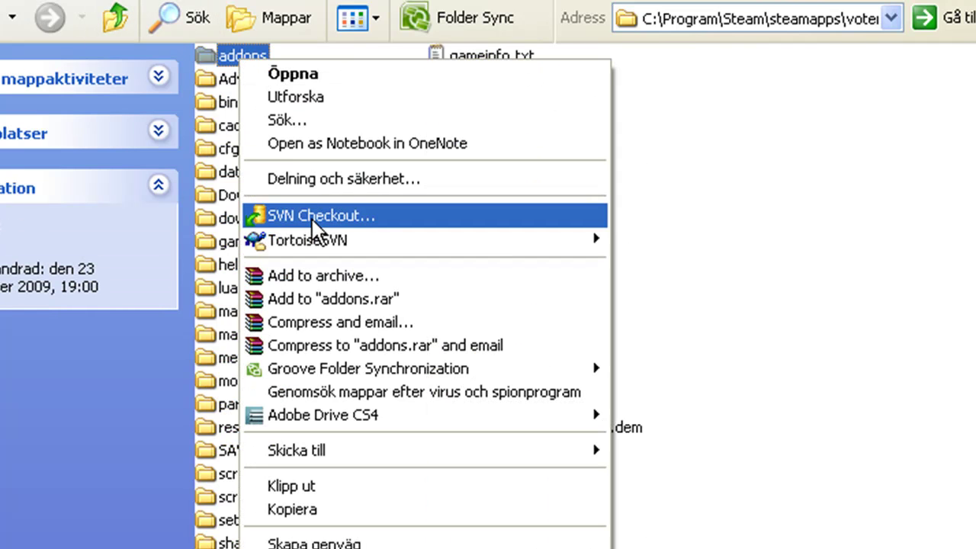
click(719, 213)
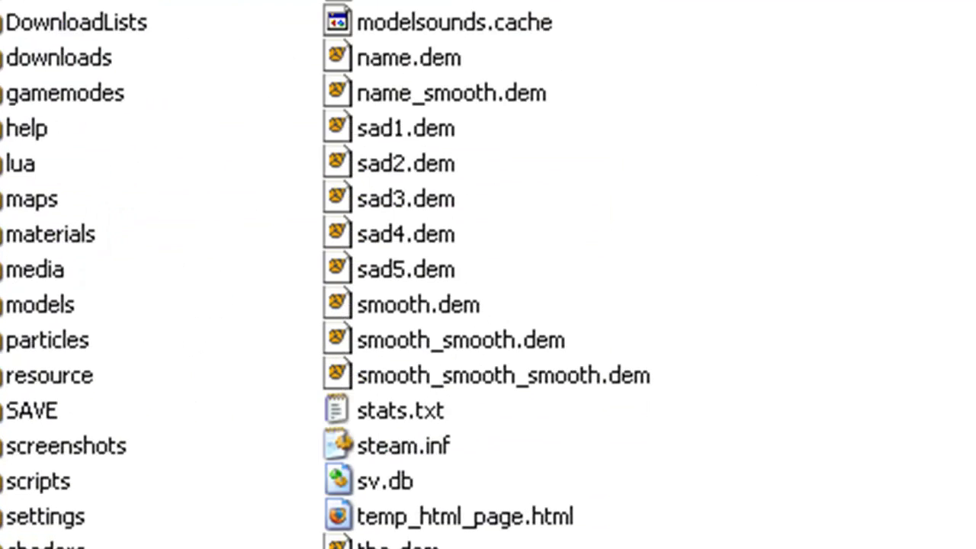